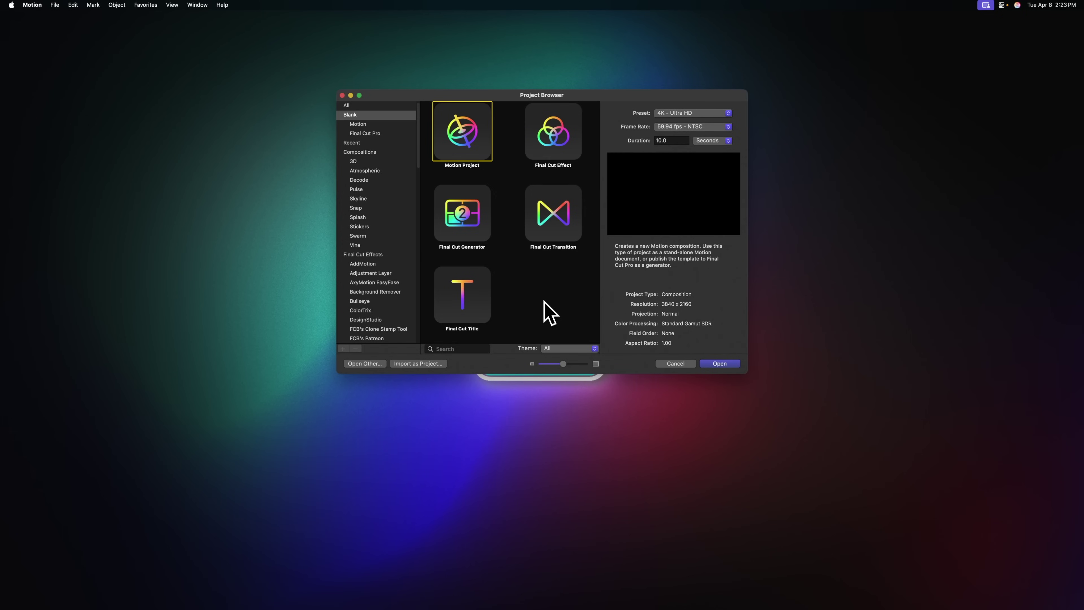
# Create a new untitled Final Cut Title project from the Project Browser
pyautogui.moveTo(502, 98); pyautogui.dragTo(504, 105)
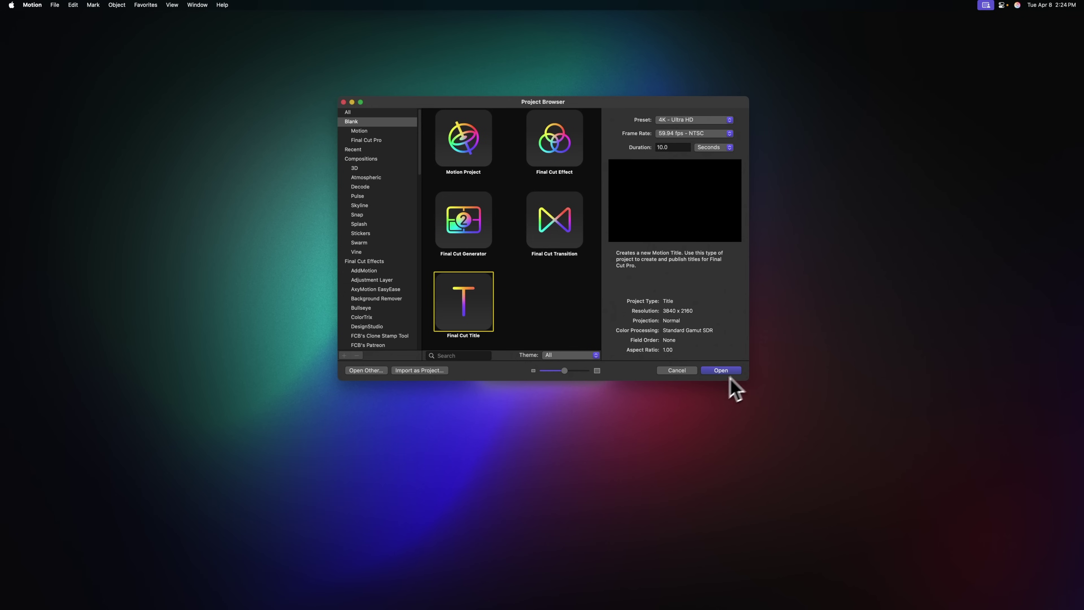
pyautogui.click(734, 370)
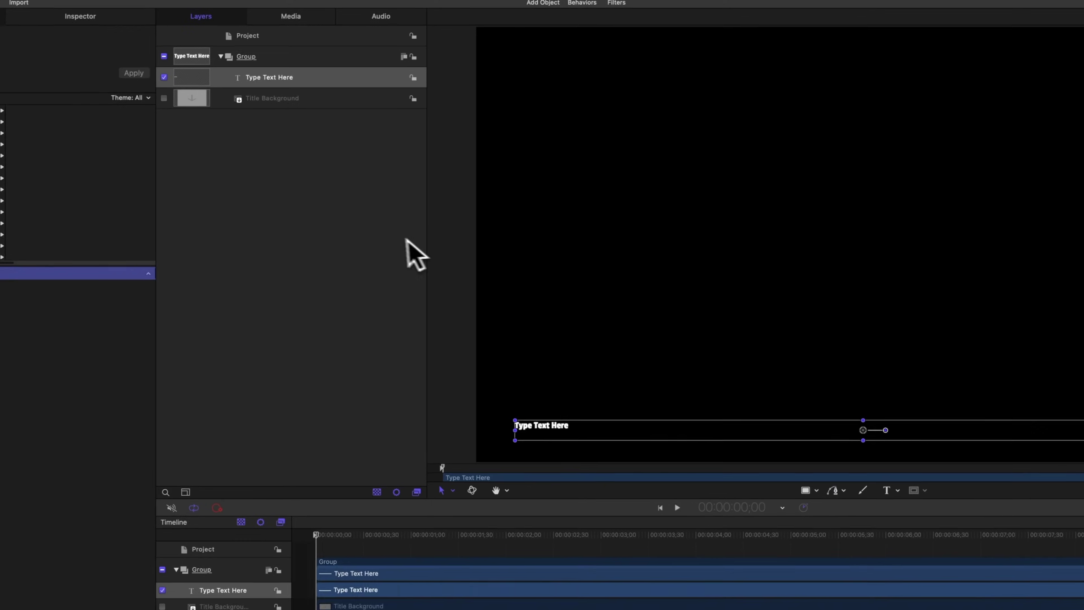
# Remove the Title Background, then enlarge the title text to size 248, centre-aligned
pyautogui.click(284, 93)
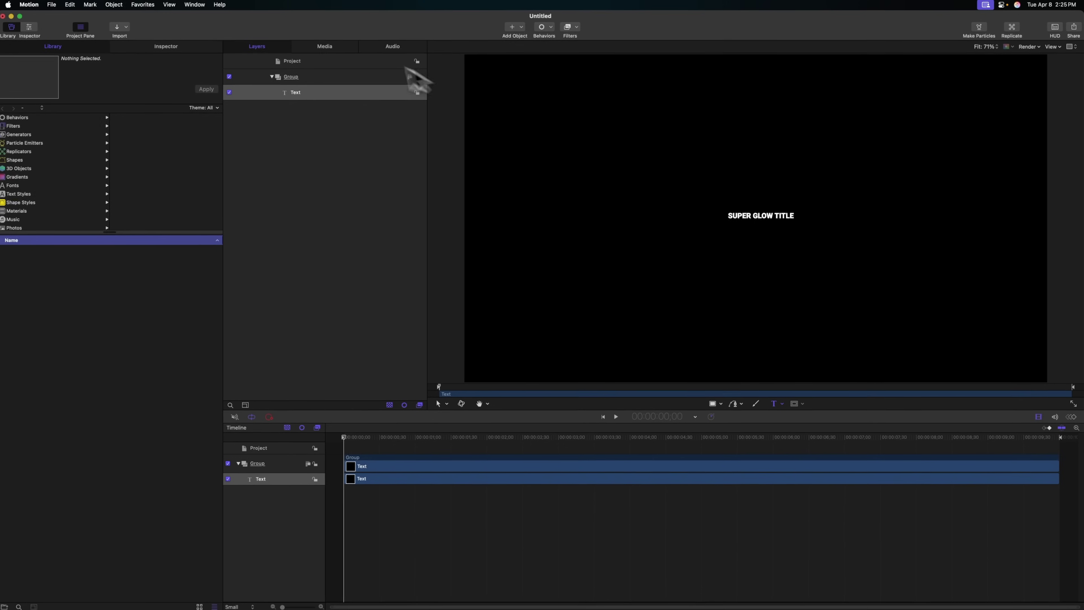
pyautogui.click(194, 46)
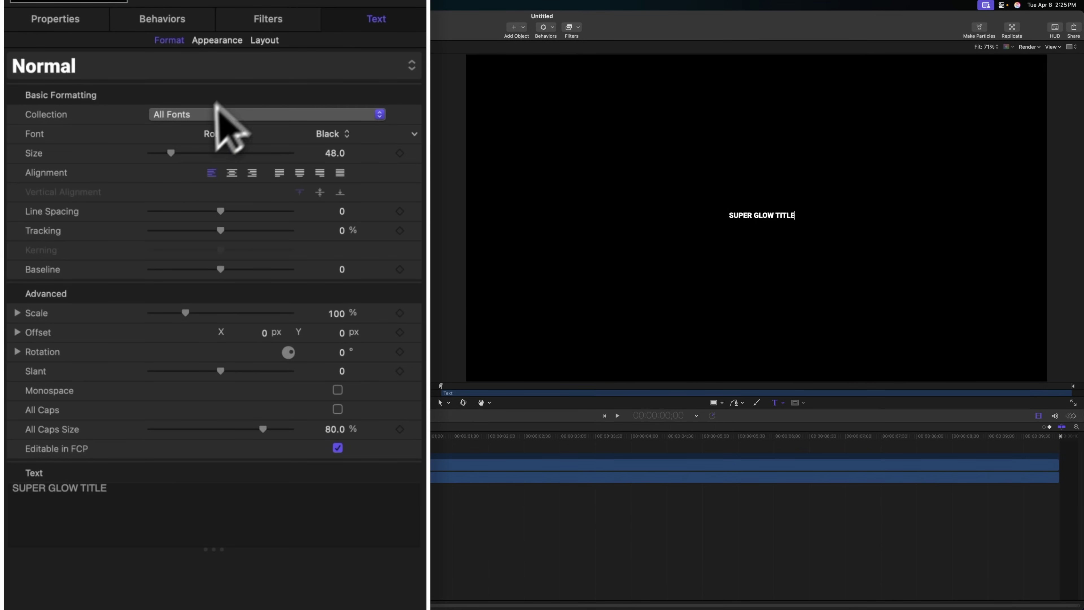
pyautogui.moveTo(173, 152); pyautogui.dragTo(267, 159)
pyautogui.click(231, 172)
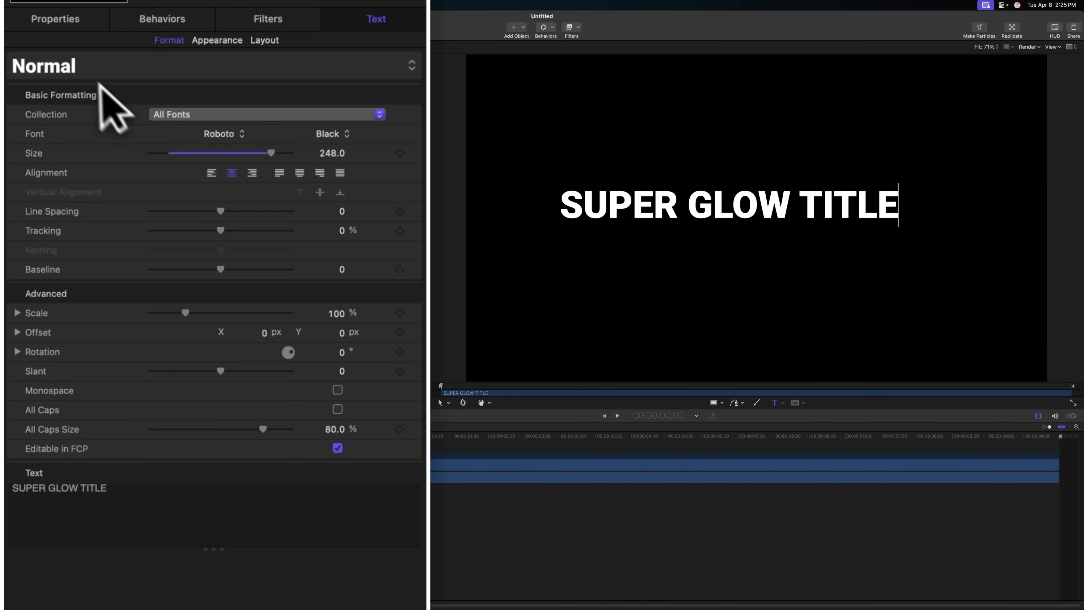
# Reset the title's Position parameter to 0, 0 to centre it on the canvas
pyautogui.click(57, 19)
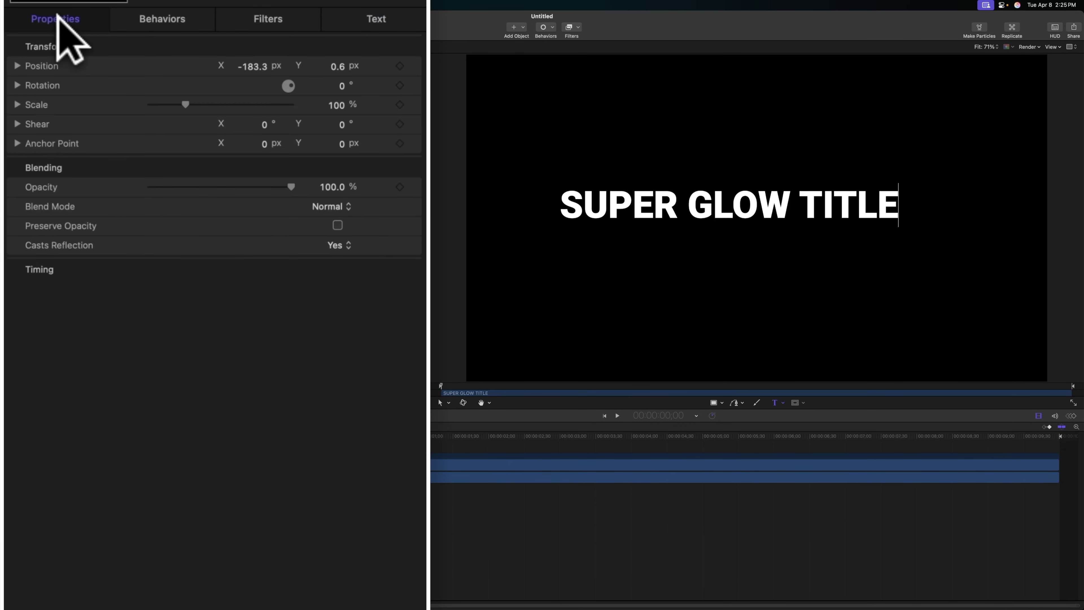
pyautogui.rightClick(56, 69)
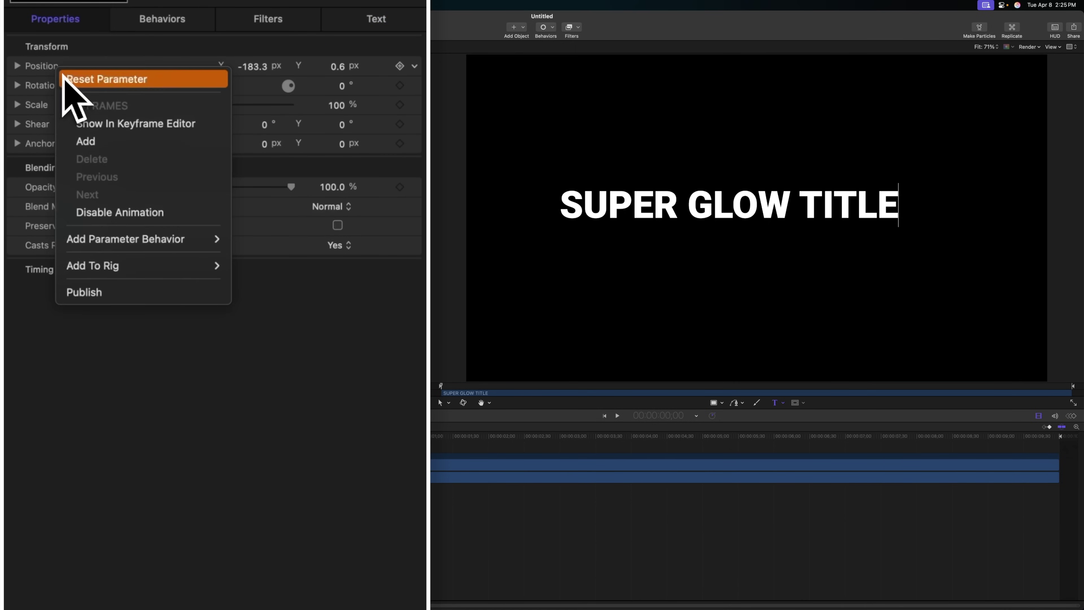
pyautogui.click(73, 80)
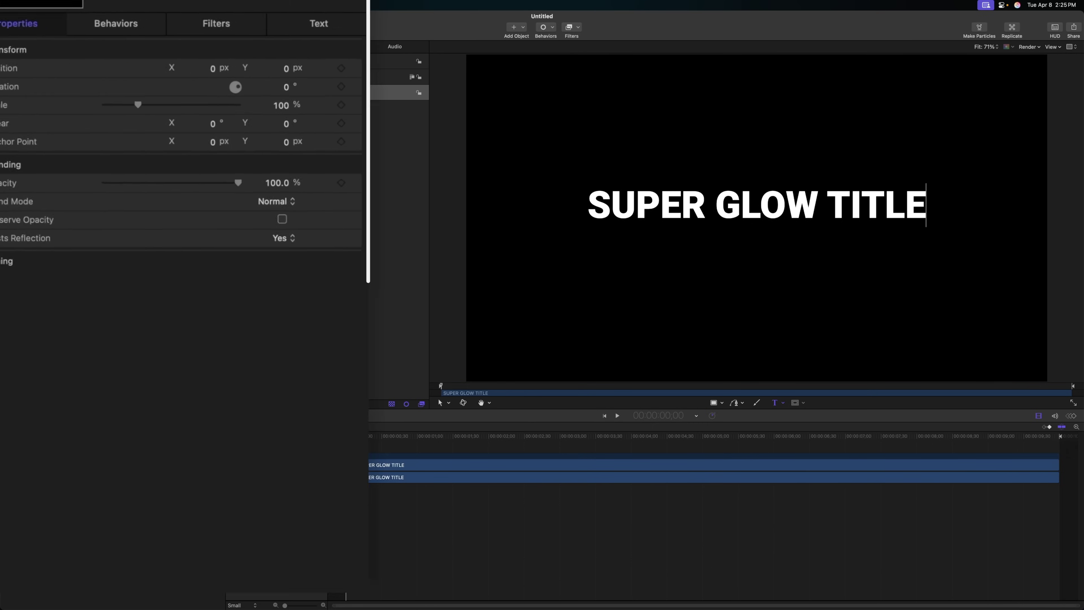
pyautogui.click(321, 112)
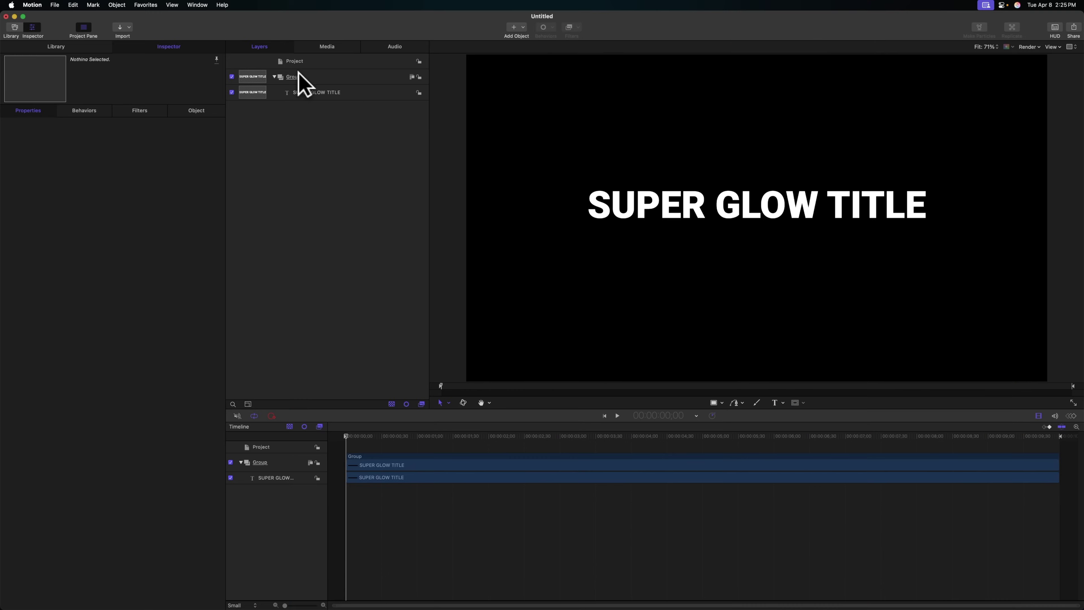
# Rename the Group layer to 'Title Group'
pyautogui.doubleClick(298, 74)
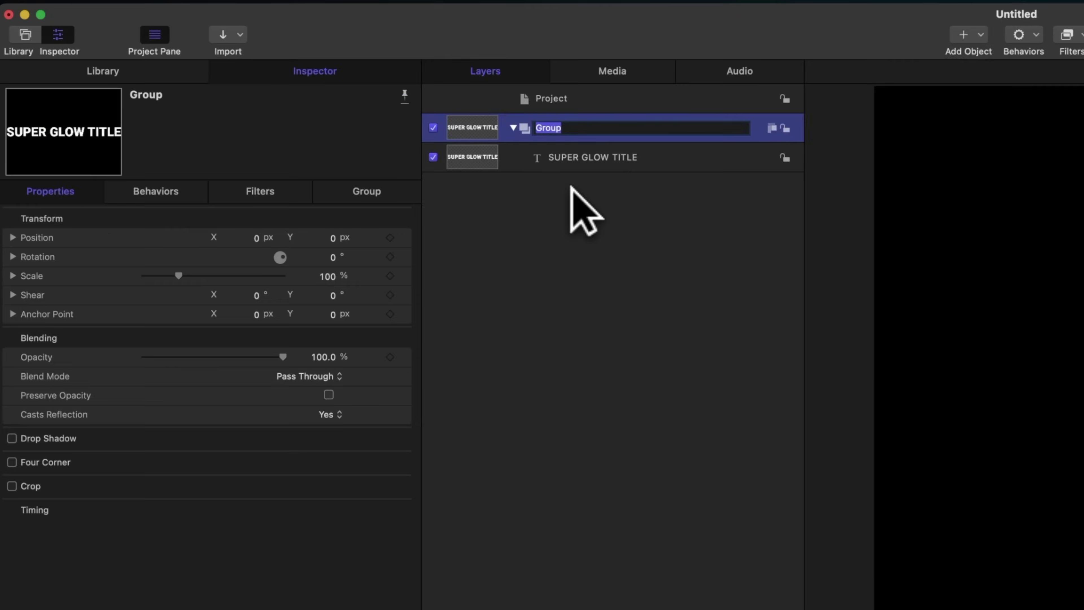
pyautogui.write('Ti')
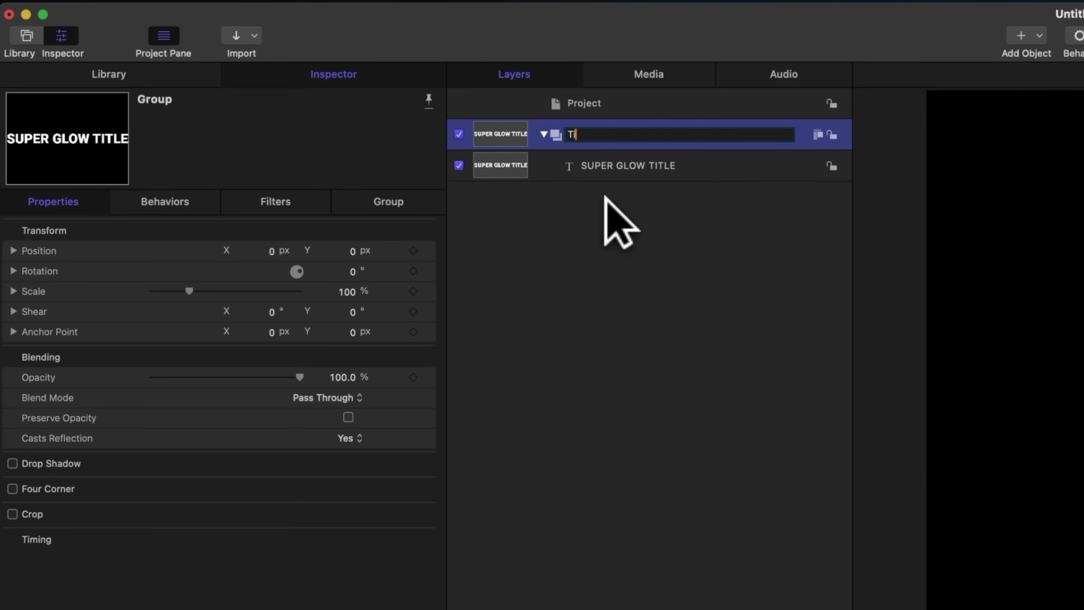
pyautogui.write('tle Group')
pyautogui.press('Return')
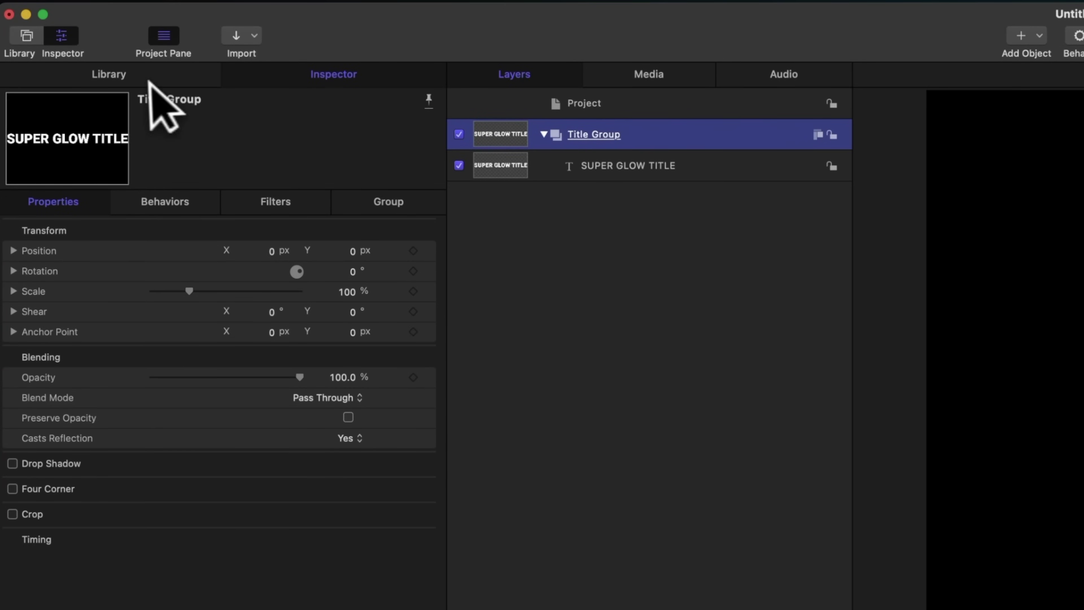
# Add the Clouds generator from Library > Generators in a new group named 'Gradient Colors'
pyautogui.click(134, 73)
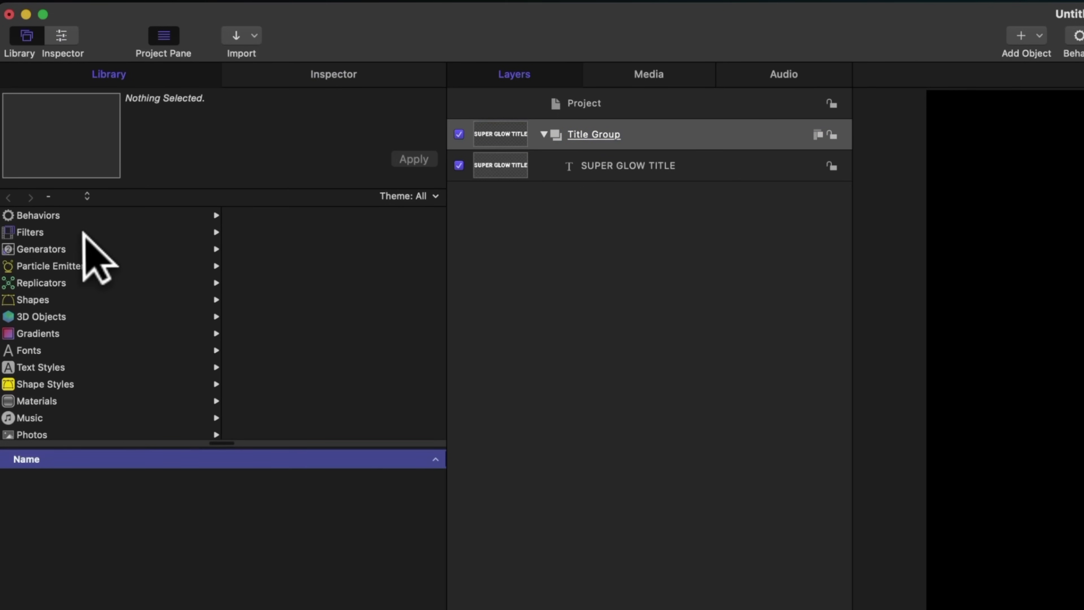
pyautogui.click(79, 246)
pyautogui.click(45, 540)
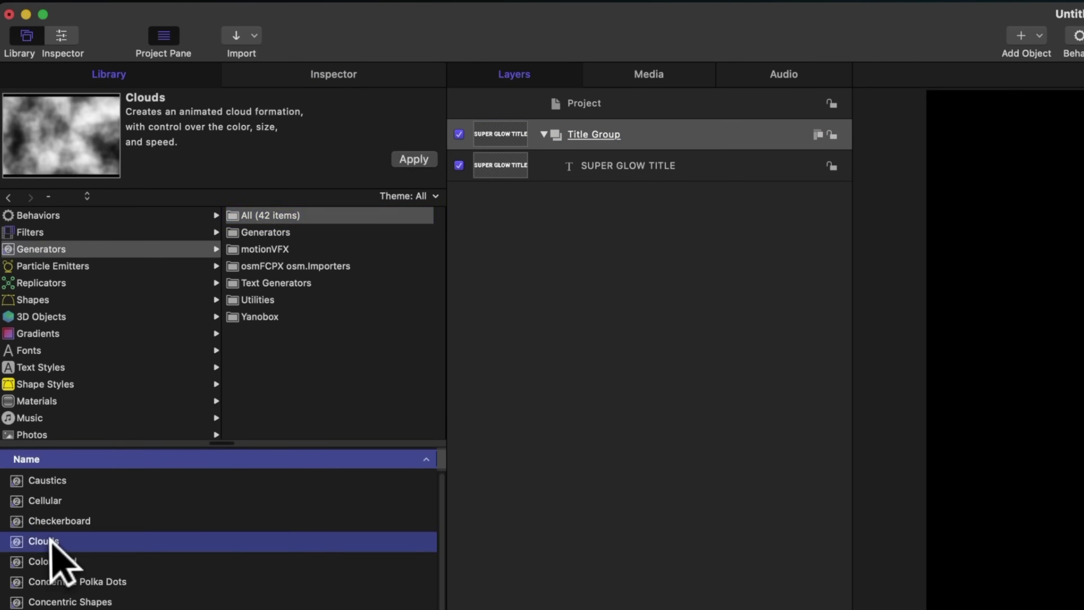
pyautogui.moveTo(39, 536)
pyautogui.mouseDown()
pyautogui.moveTo(41, 564)
pyautogui.moveTo(464, 223)
pyautogui.moveTo(518, 101)
pyautogui.moveTo(530, 121)
pyautogui.moveTo(523, 326)
pyautogui.moveTo(656, 247)
pyautogui.moveTo(593, 109)
pyautogui.mouseUp()
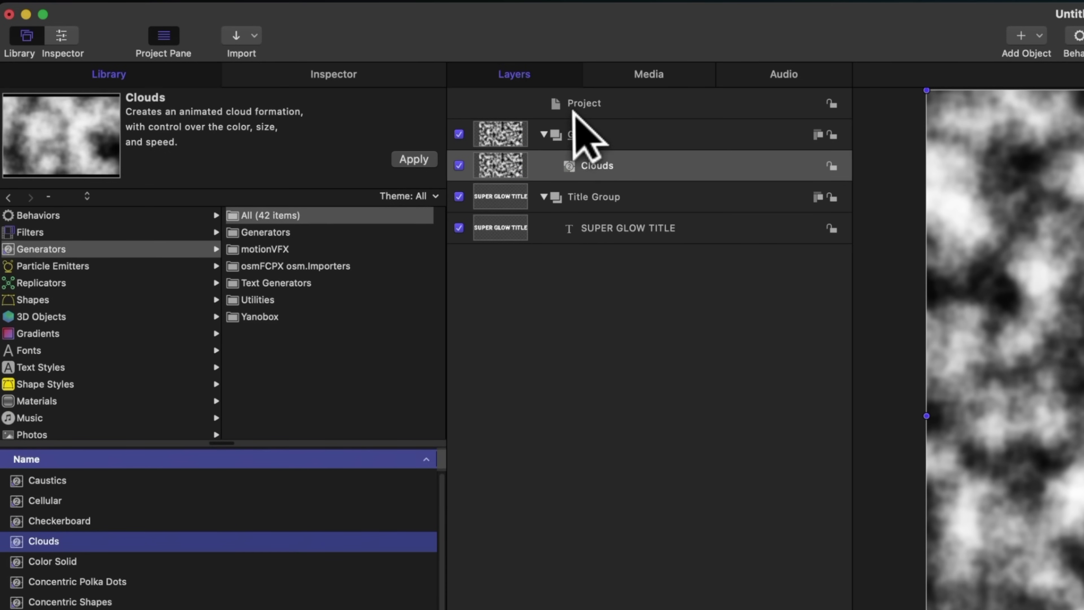
pyautogui.doubleClick(591, 136)
pyautogui.write('Gradient Colors')
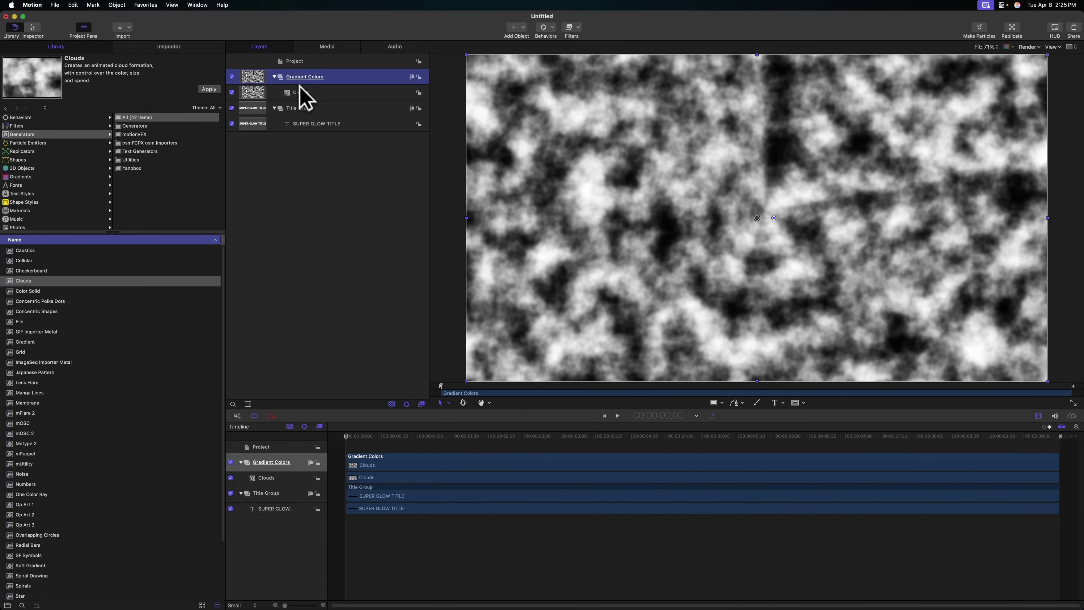
pyautogui.click(306, 95)
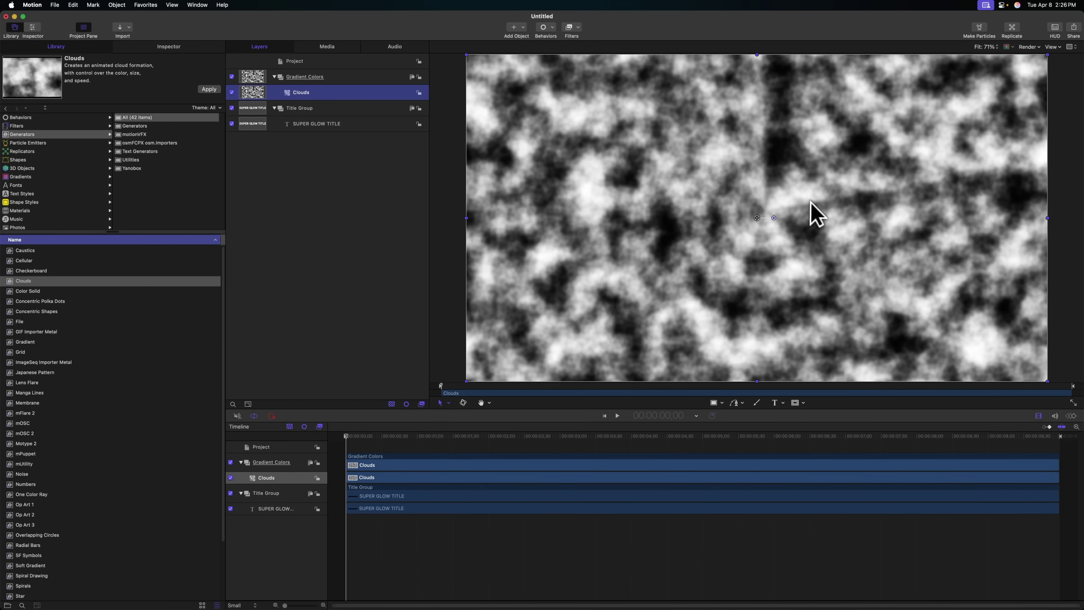
# Set the Clouds generator's Horizontal Scale and Vertical Scale both to 256
pyautogui.click(145, 48)
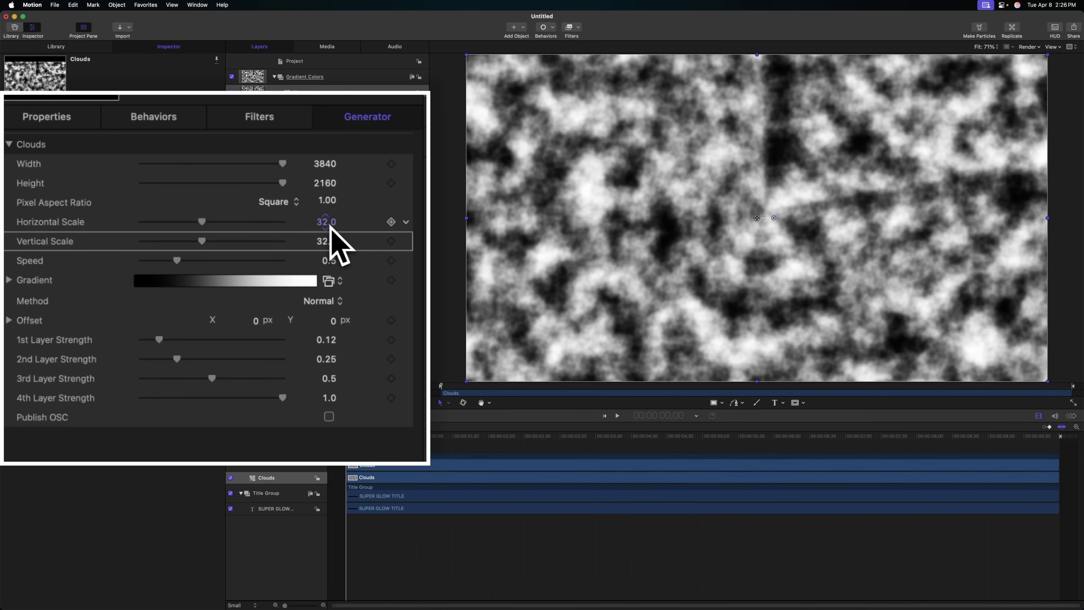
pyautogui.write('256')
pyautogui.press('Return')
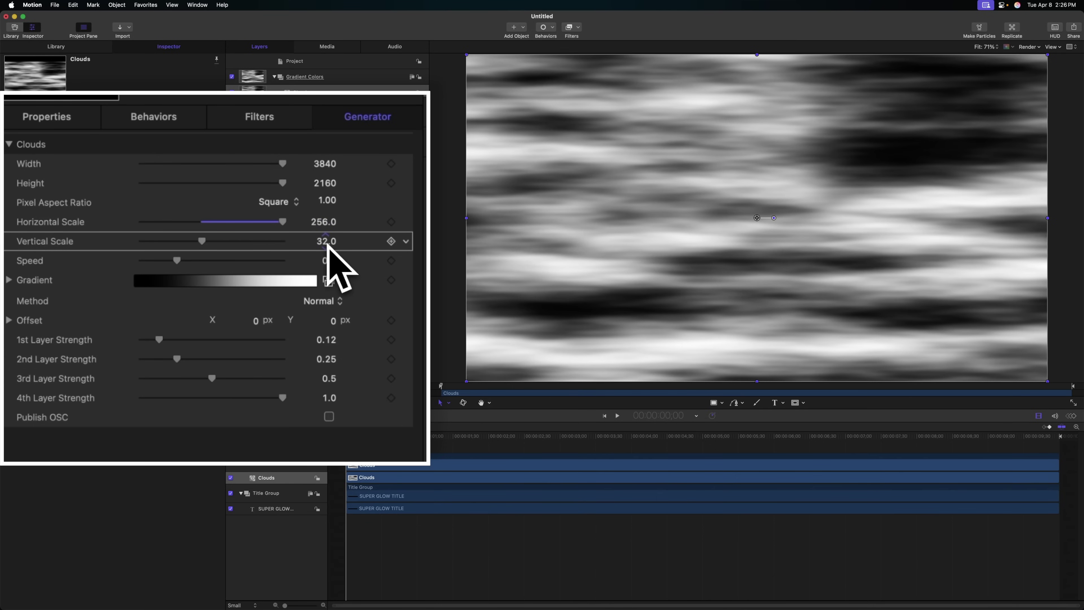
pyautogui.write('256')
pyautogui.press('Return')
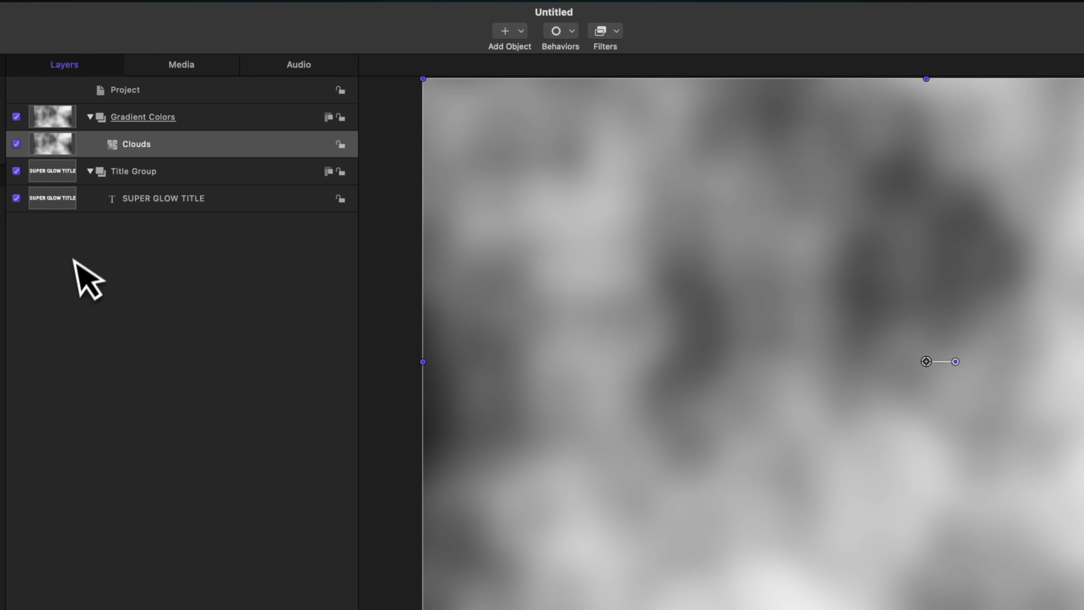
# Apply a Gaussian Blur with Amount 500 and Crop enabled to the Clouds layer
pyautogui.click(601, 32)
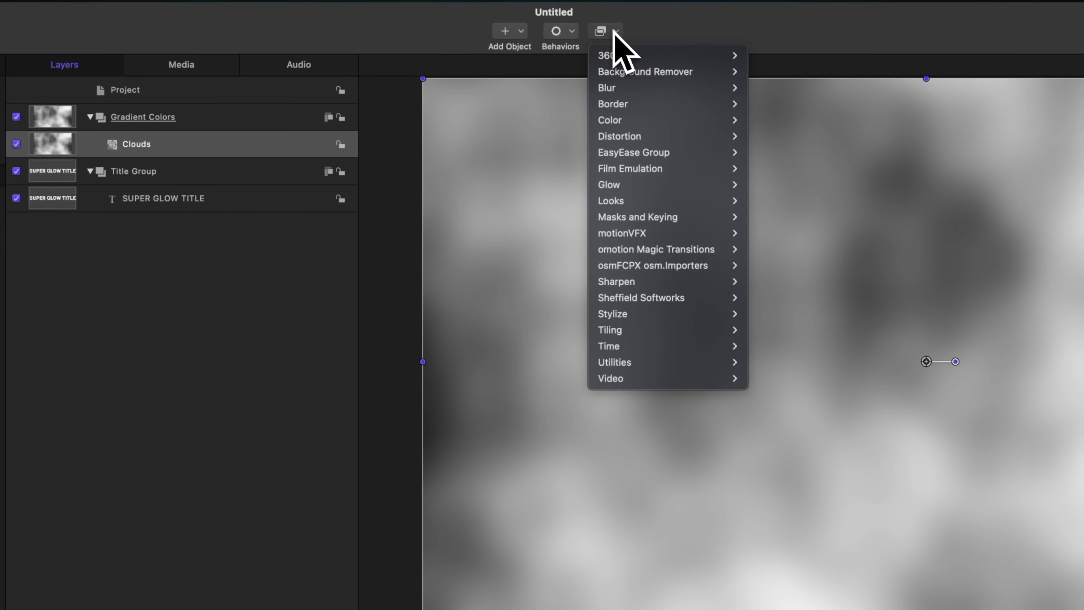
pyautogui.moveTo(652, 90)
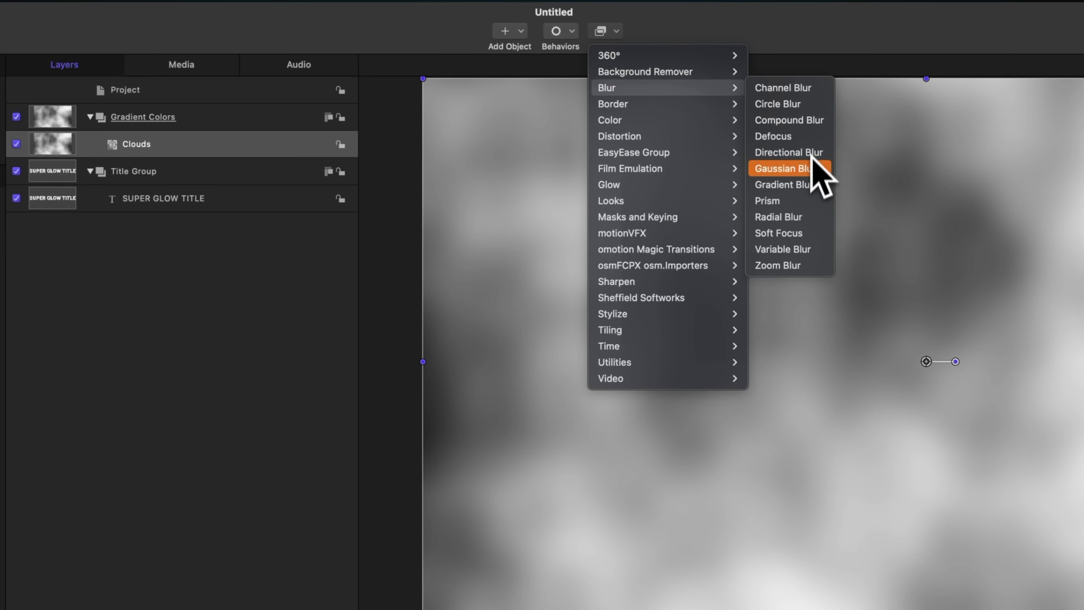
pyautogui.click(784, 169)
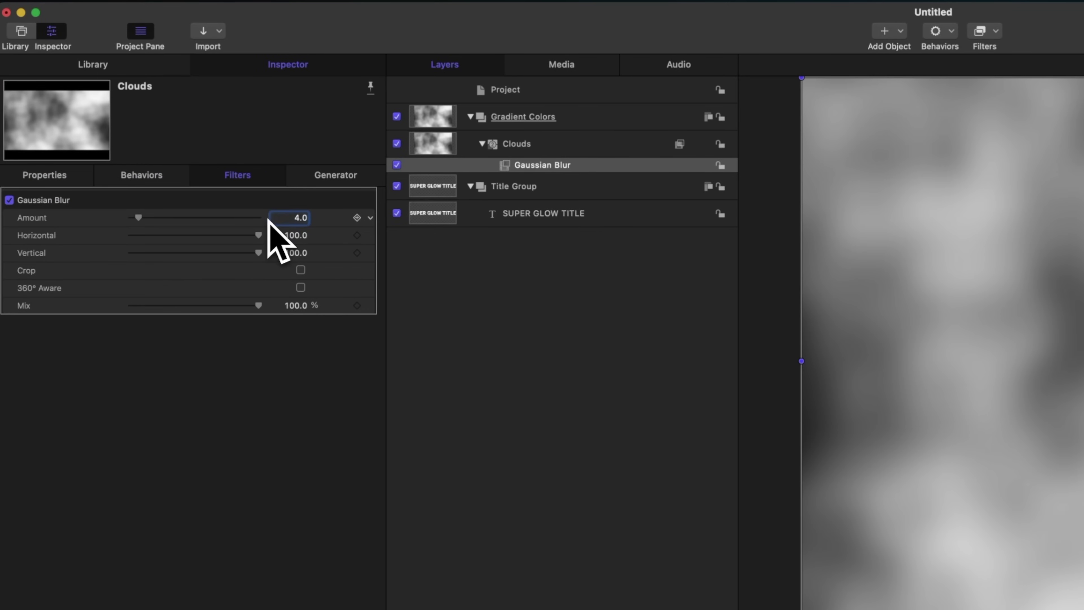
pyautogui.press('Return')
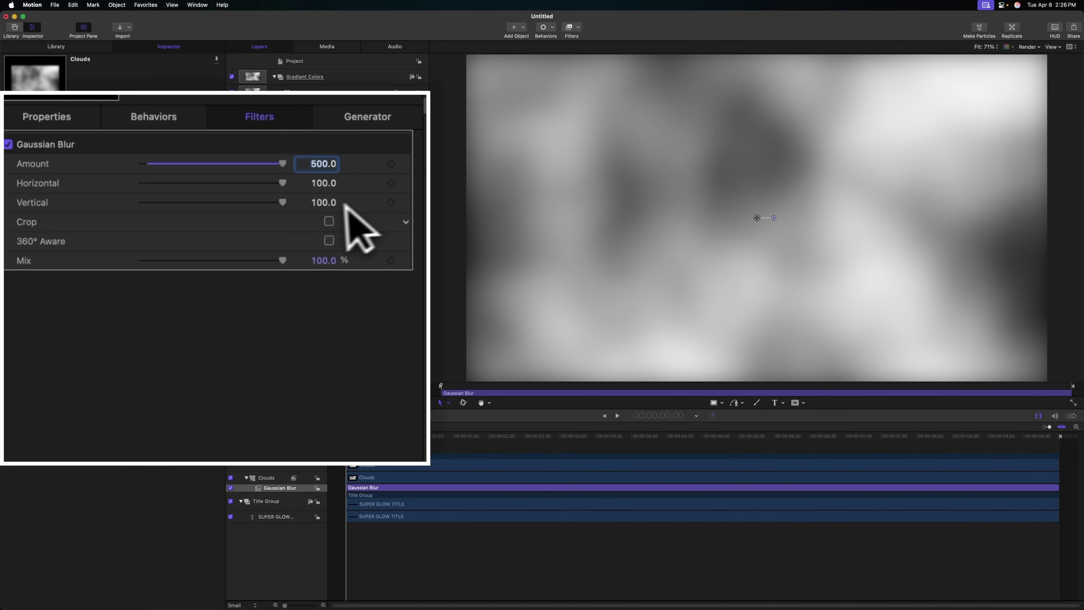
pyautogui.click(328, 221)
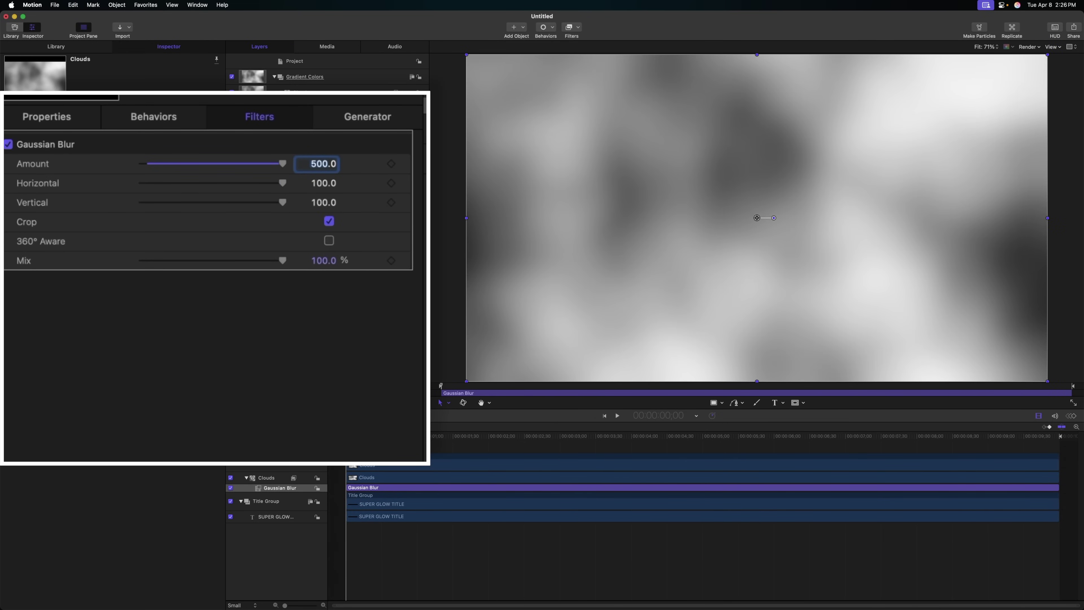
pyautogui.click(575, 275)
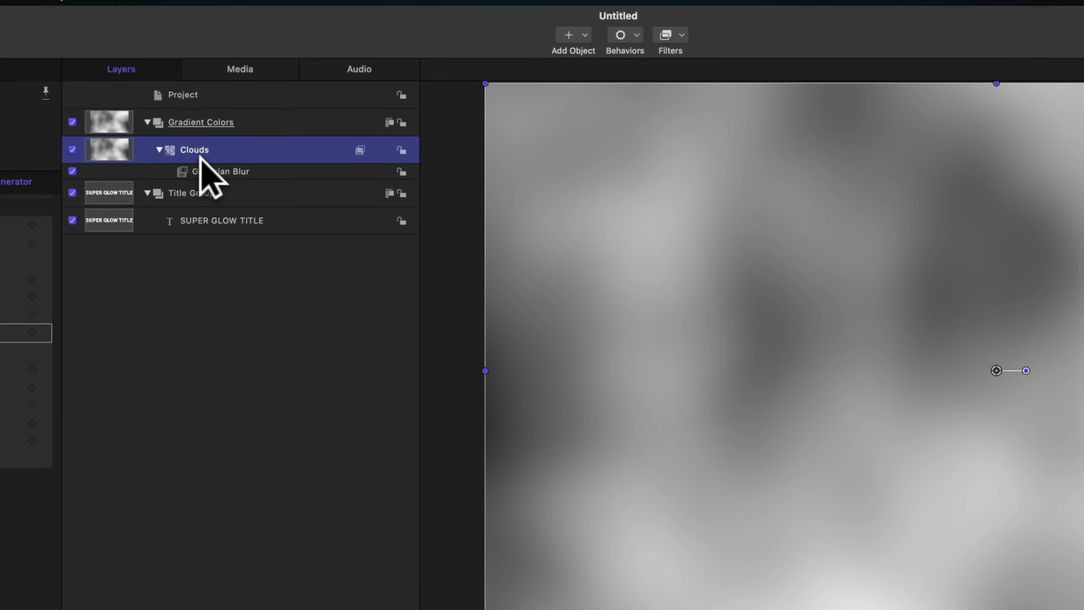
# Add a Gradient Colorize filter to the clouds using the Rainbow gradient preset
pyautogui.click(678, 34)
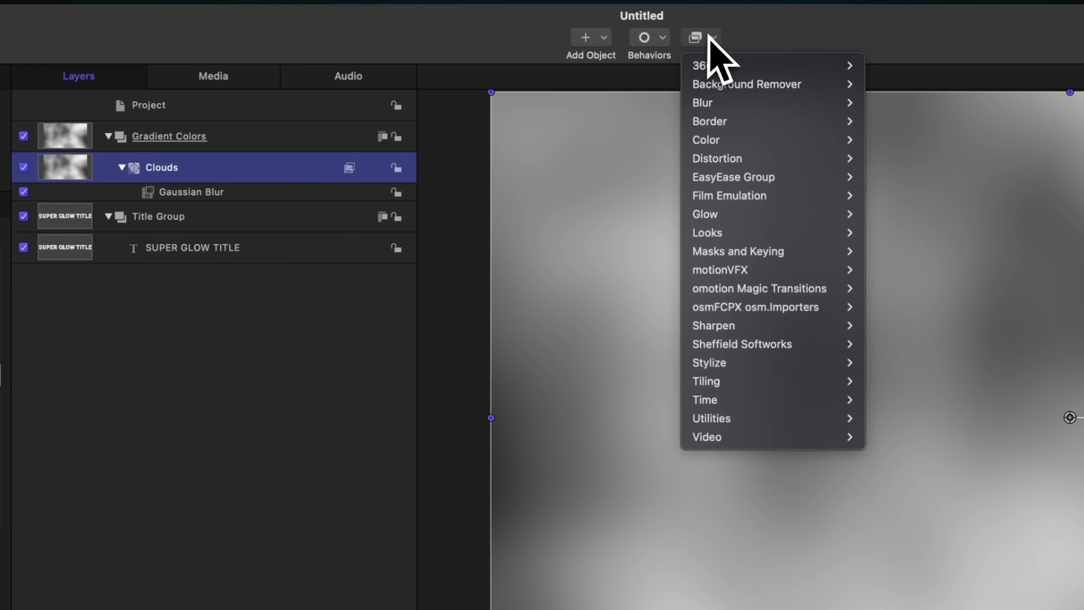
pyautogui.moveTo(774, 140)
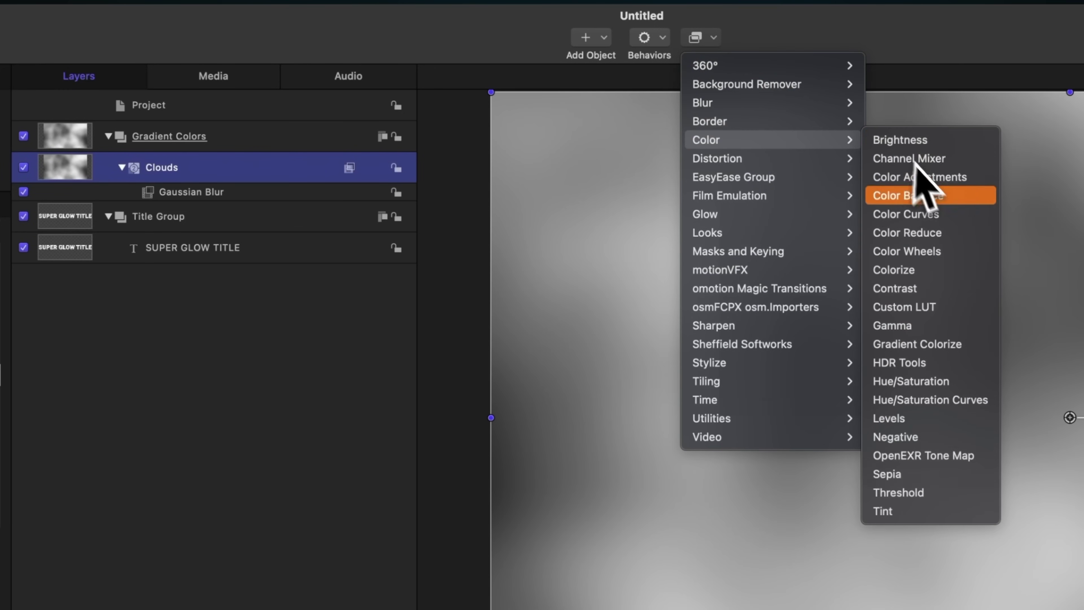
pyautogui.click(976, 344)
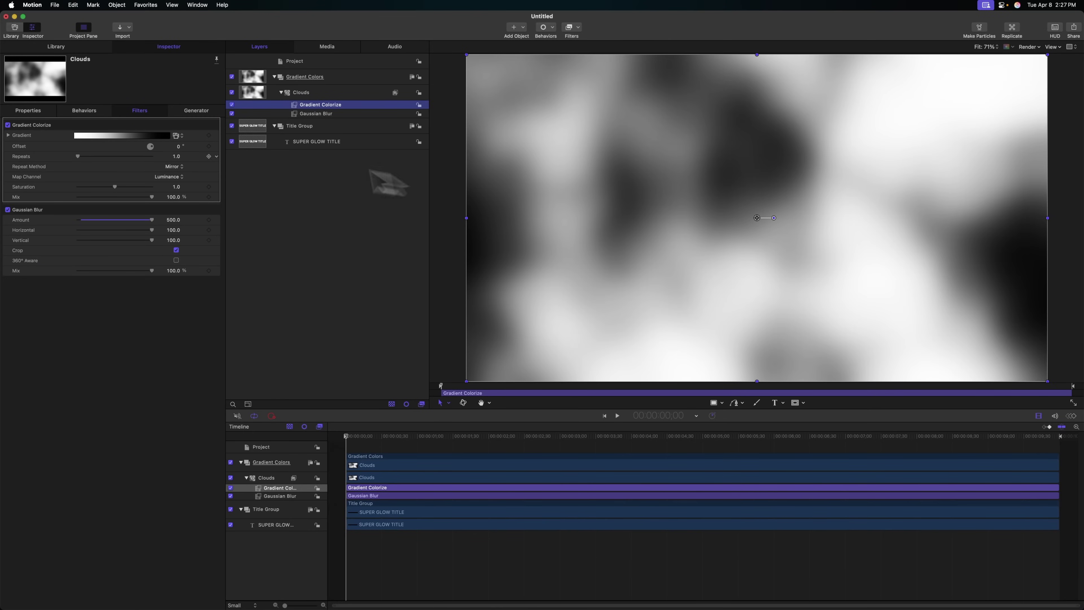
pyautogui.click(53, 133)
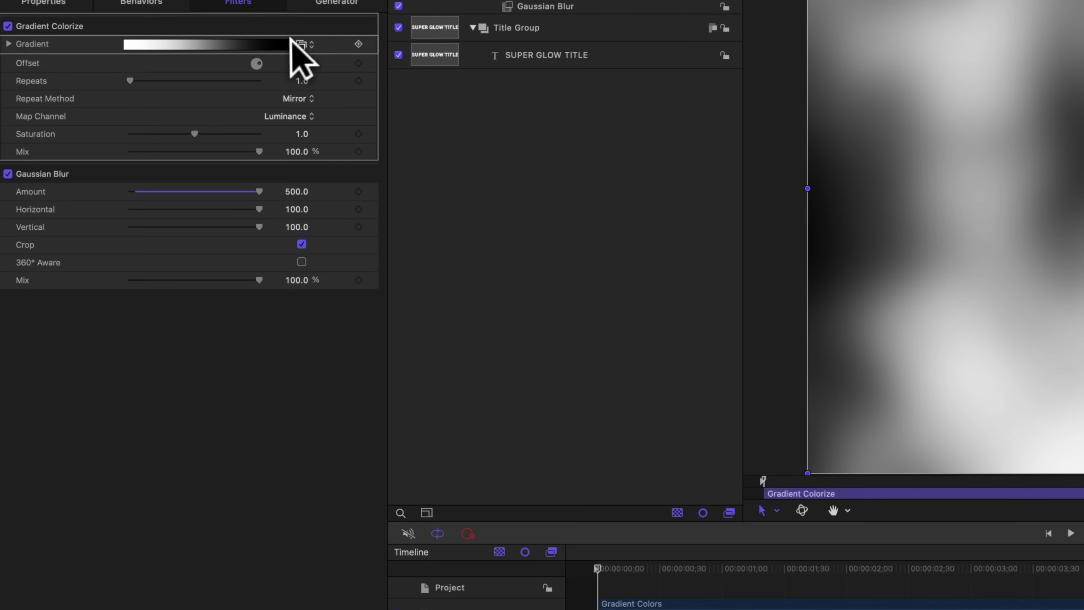
pyautogui.click(176, 136)
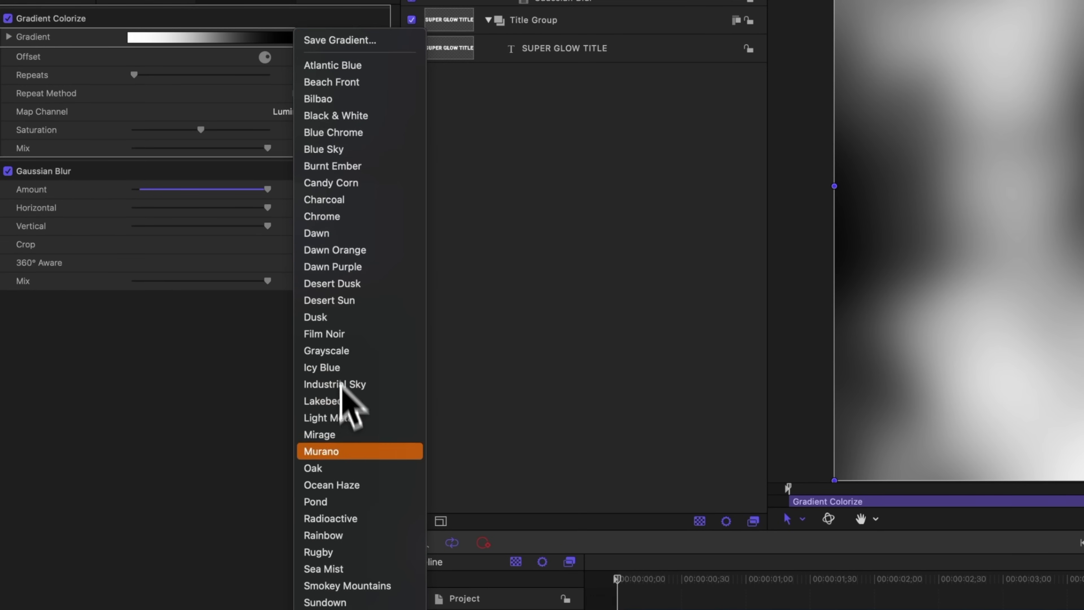
pyautogui.click(341, 536)
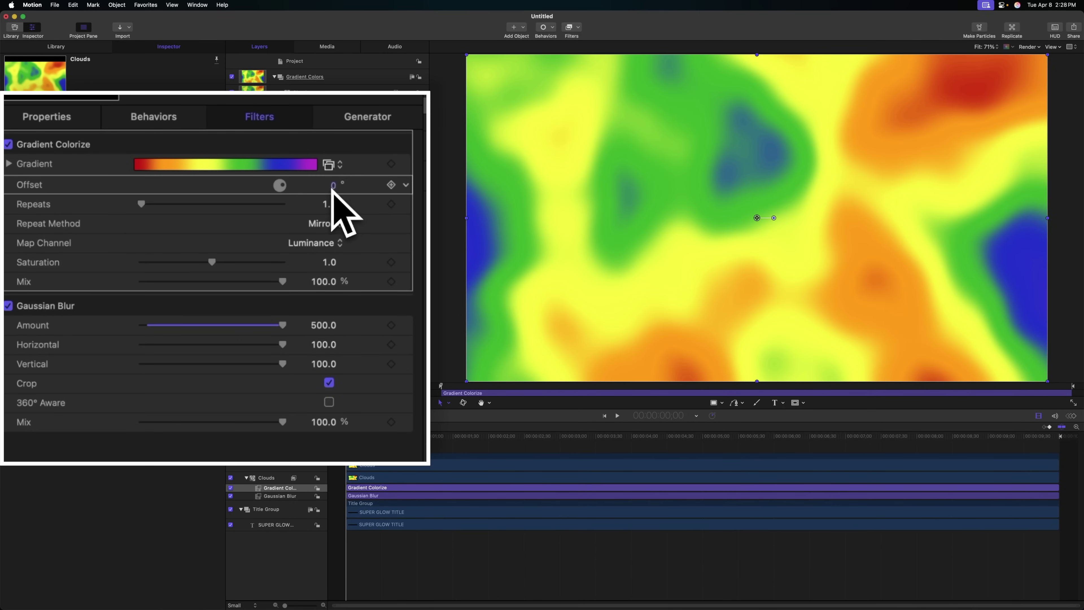
# Try adjusting Offset and Repeats to 32, then undo Repeats back to 1.0
pyautogui.moveTo(331, 184); pyautogui.dragTo(333, 188)
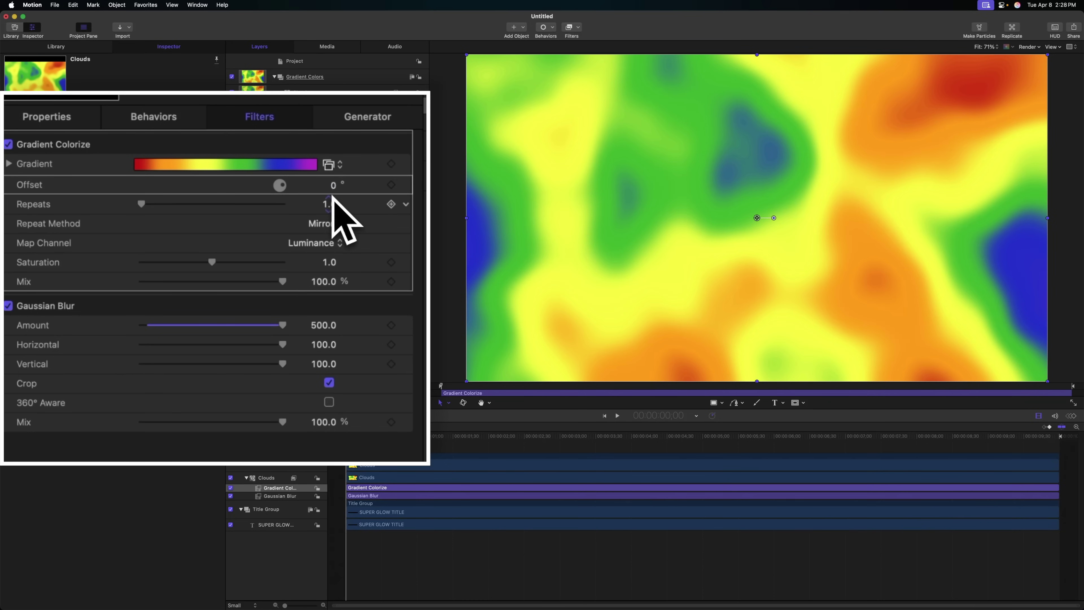
pyautogui.moveTo(162, 211); pyautogui.dragTo(343, 218)
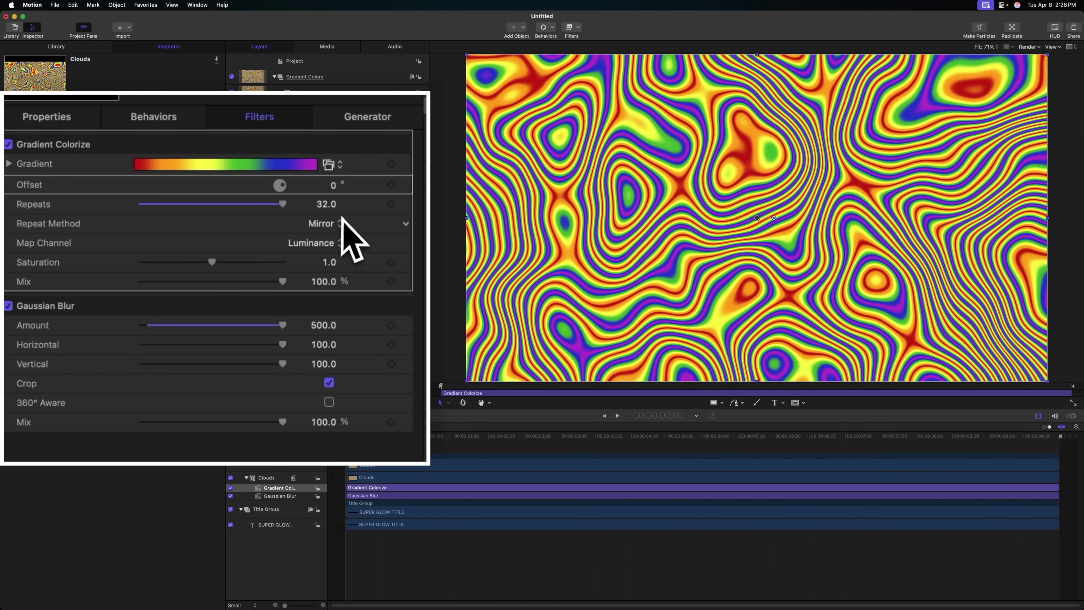
pyautogui.press('super+z')
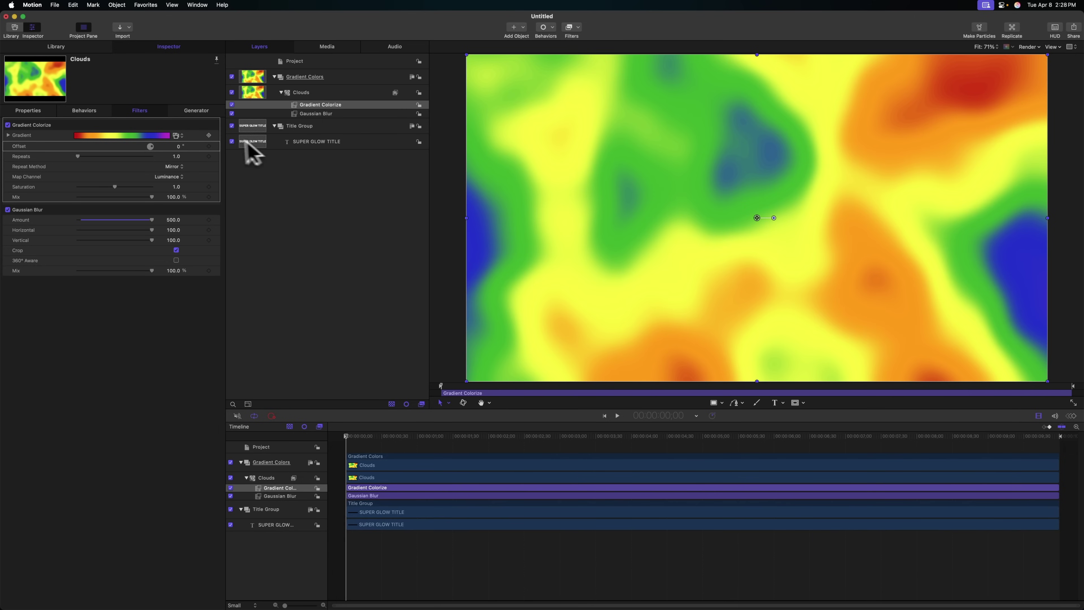
# Apply 'The Final Cut Bro Colors' gradient preset and move its magenta stop to about 49%
pyautogui.click(175, 136)
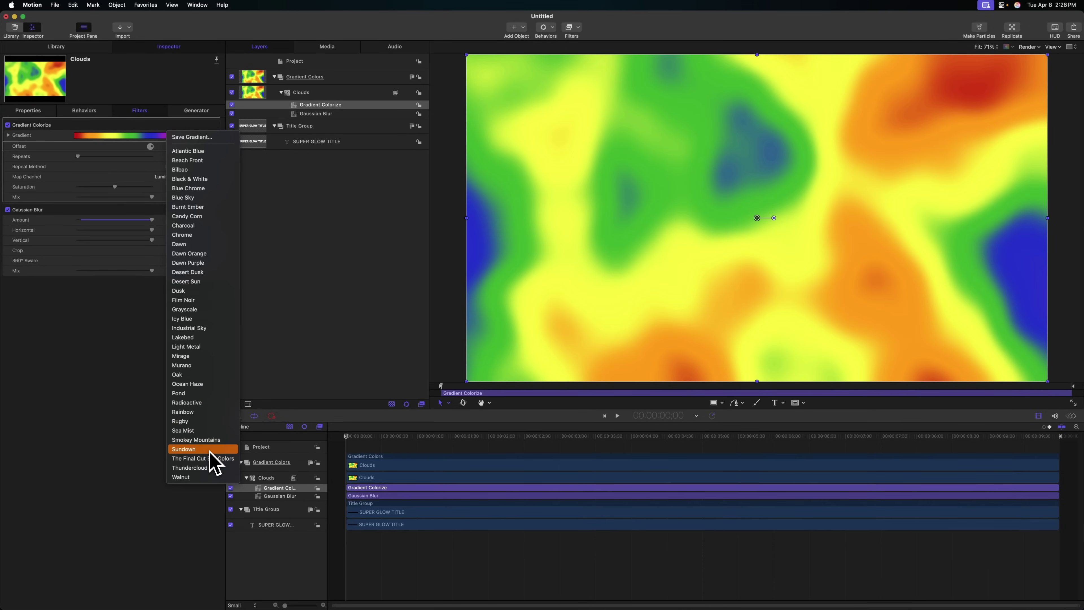
pyautogui.click(213, 458)
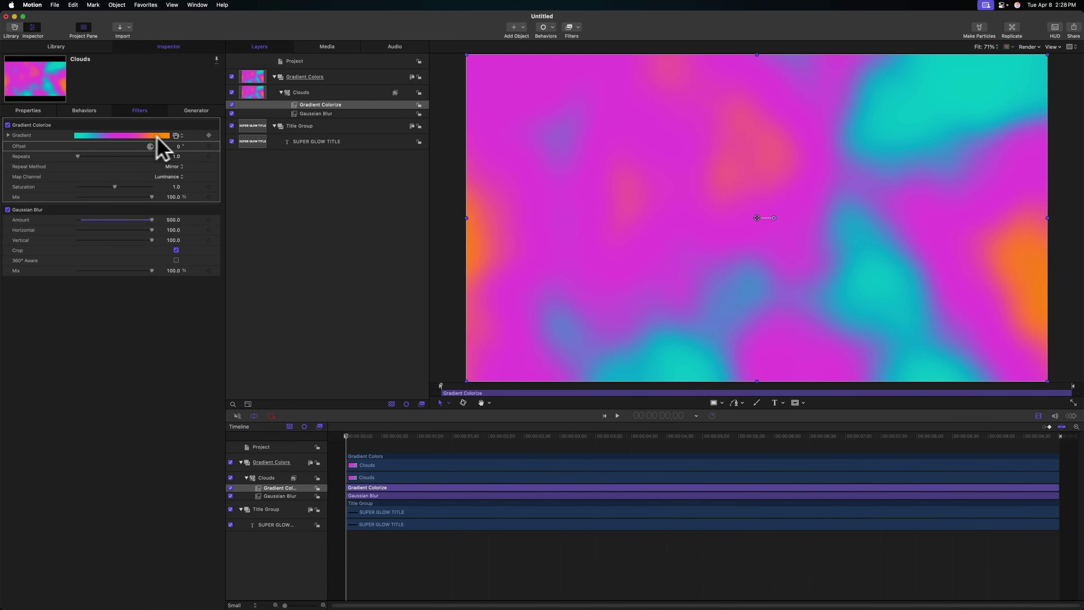
pyautogui.click(8, 135)
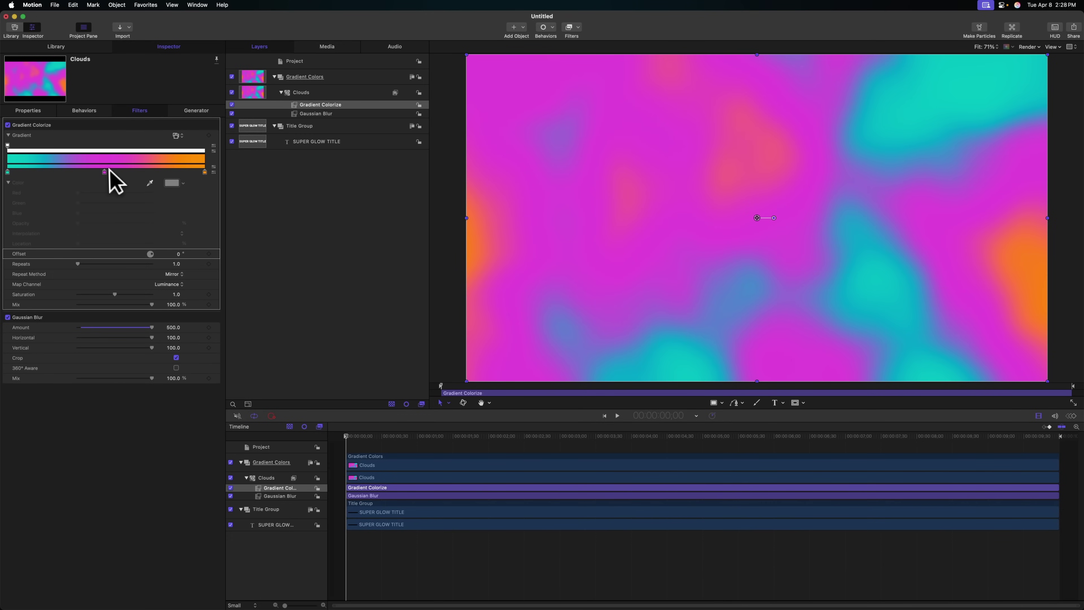
pyautogui.moveTo(104, 172)
pyautogui.mouseDown()
pyautogui.moveTo(77, 173)
pyautogui.moveTo(150, 173)
pyautogui.moveTo(103, 171)
pyautogui.mouseUp()
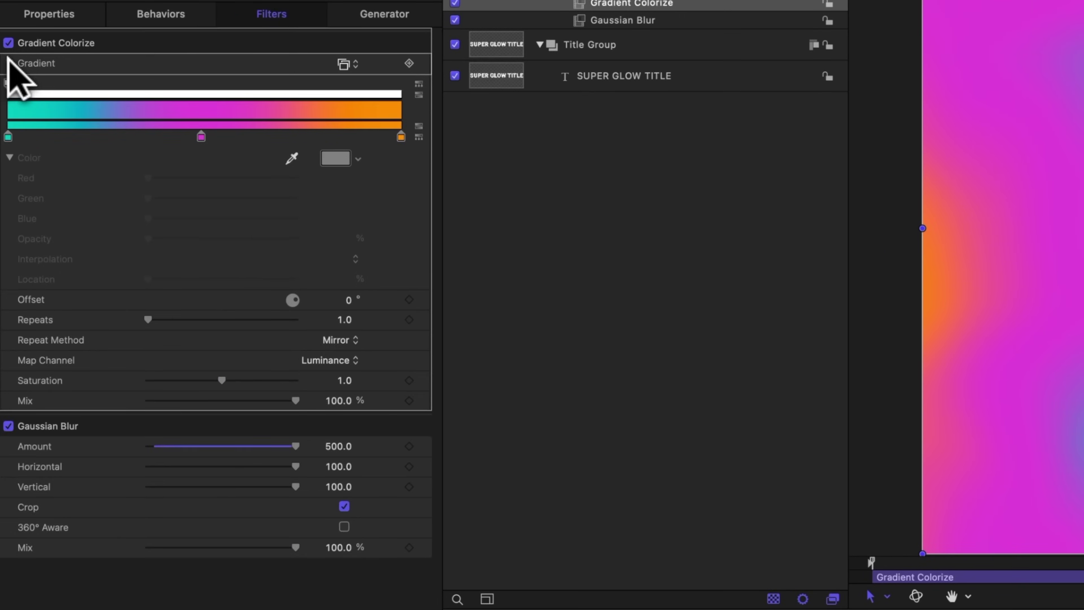
# Collapse the gradient editor and publish the Gradient and Offset parameters
pyautogui.click(9, 74)
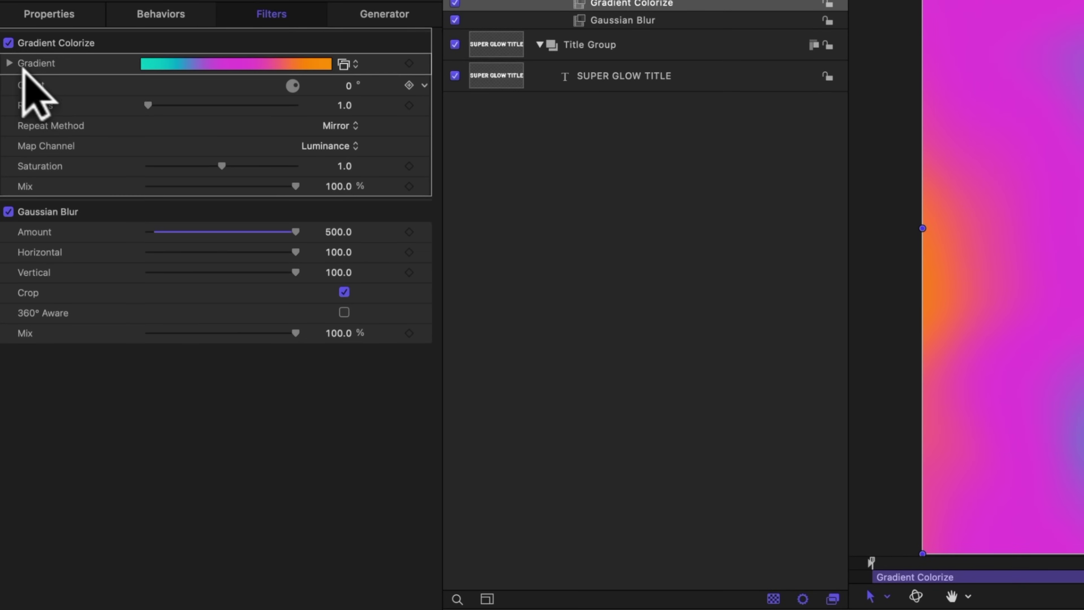
pyautogui.rightClick(48, 61)
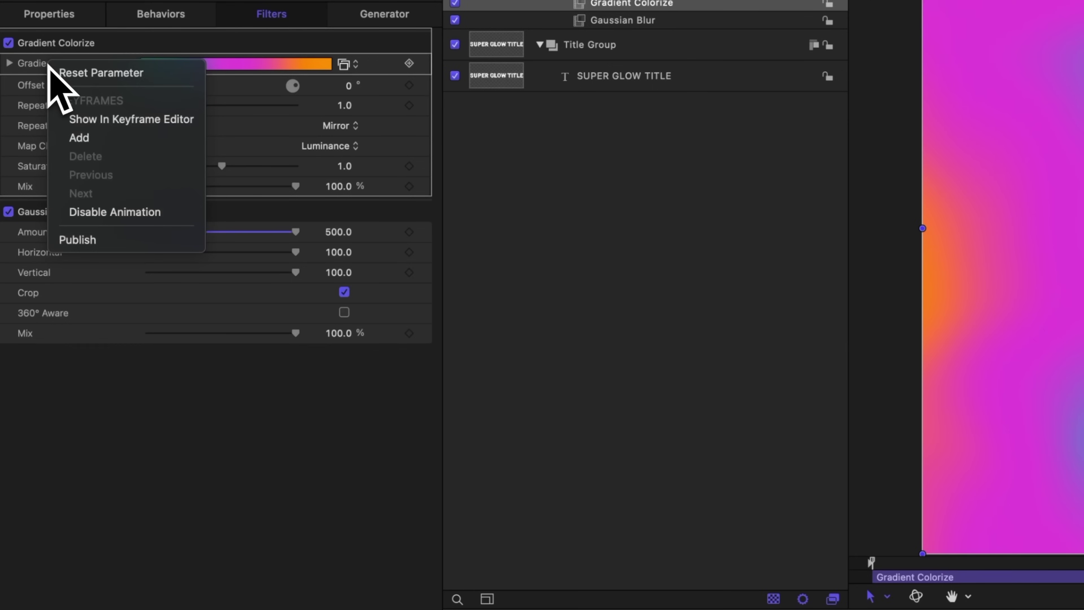
pyautogui.click(134, 237)
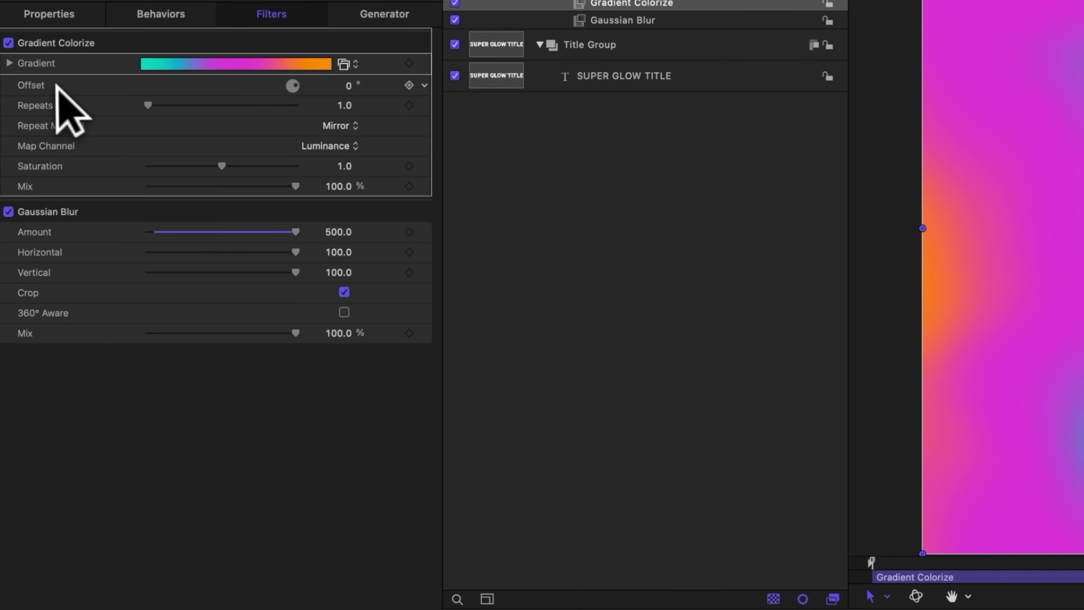
pyautogui.rightClick(46, 88)
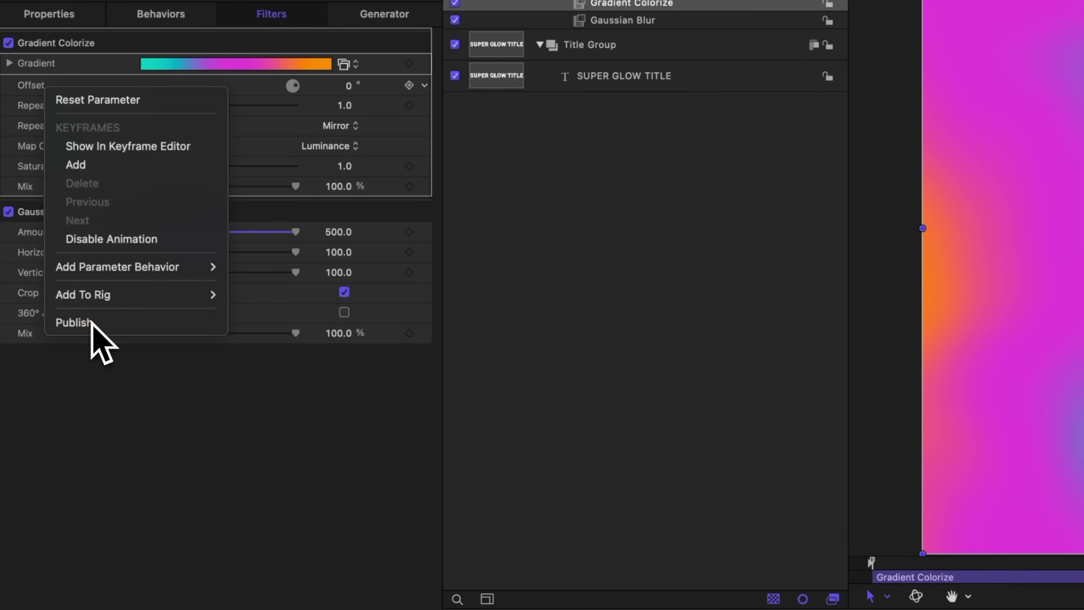
pyautogui.click(25, 201)
# Publish the Repeats, Repeat Method and Map Channel parameters, then preview the clouds animation
pyautogui.rightClick(47, 105)
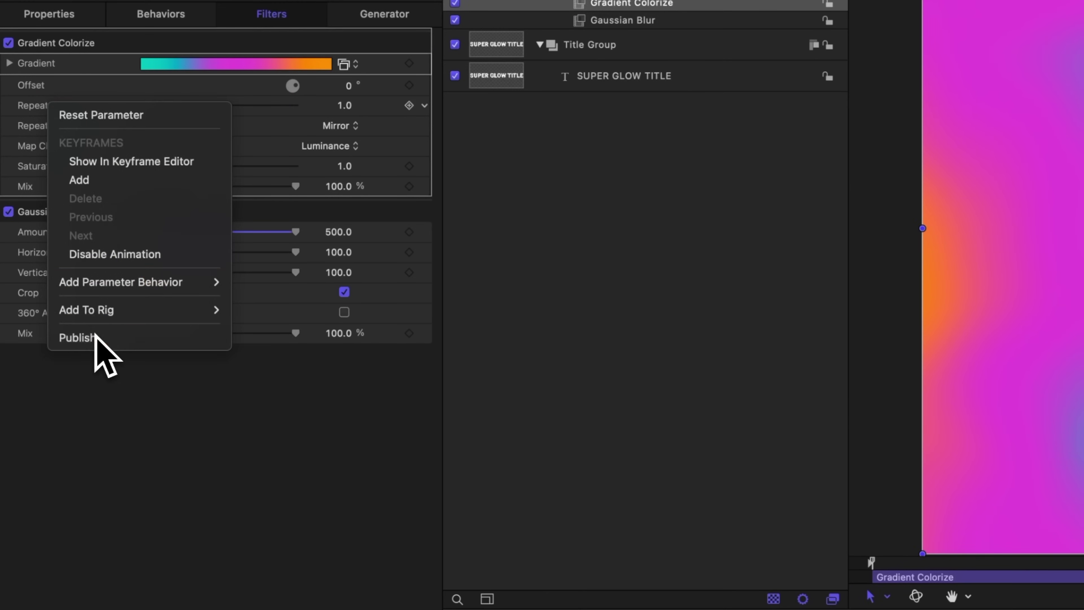
pyautogui.click(41, 128)
pyautogui.rightClick(78, 124)
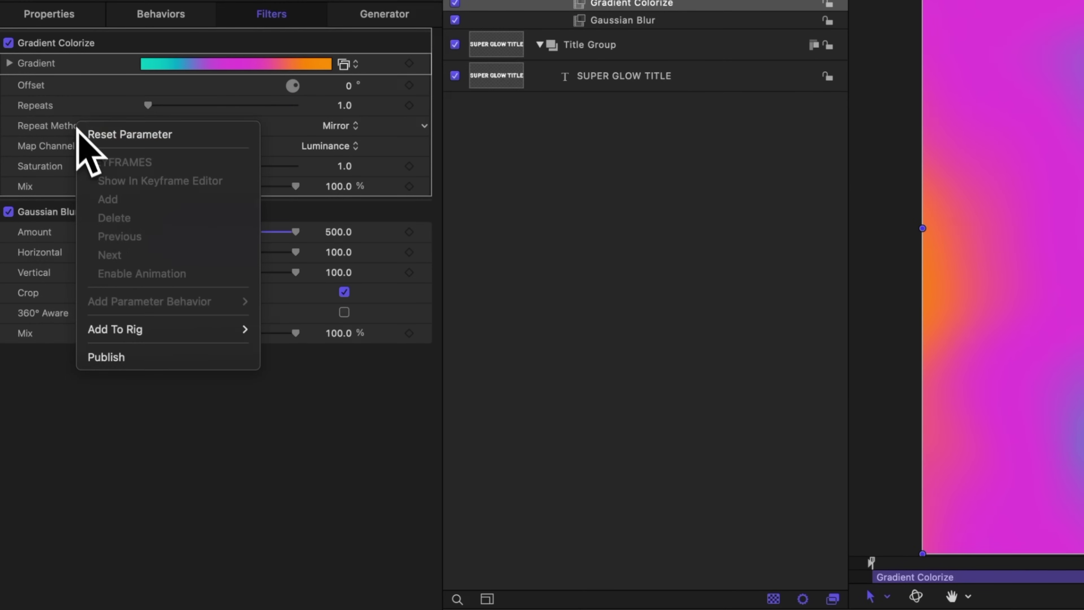
pyautogui.click(106, 357)
pyautogui.rightClick(63, 147)
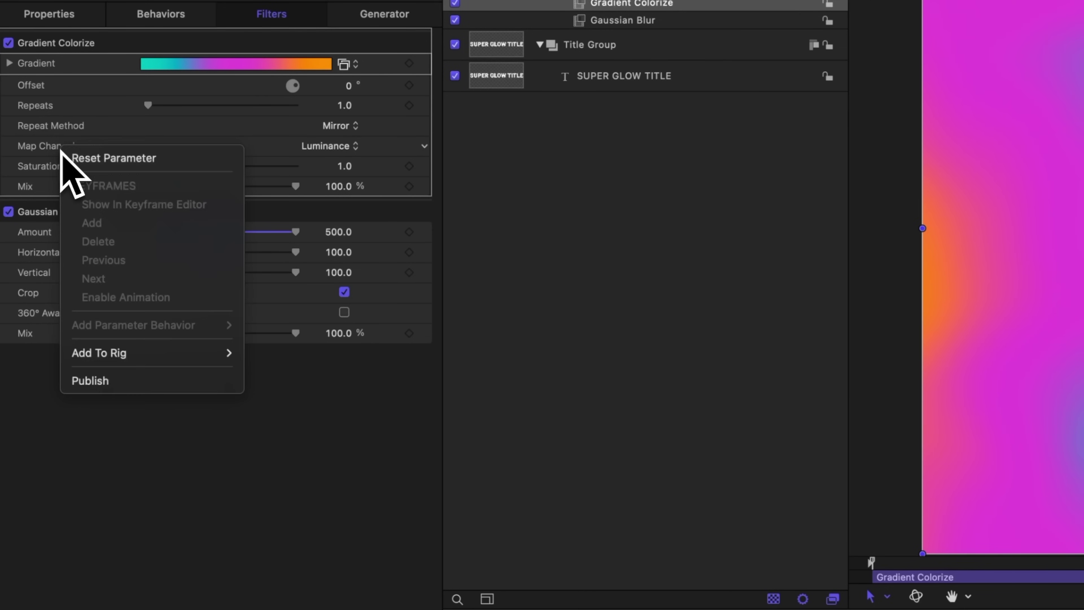
pyautogui.click(69, 121)
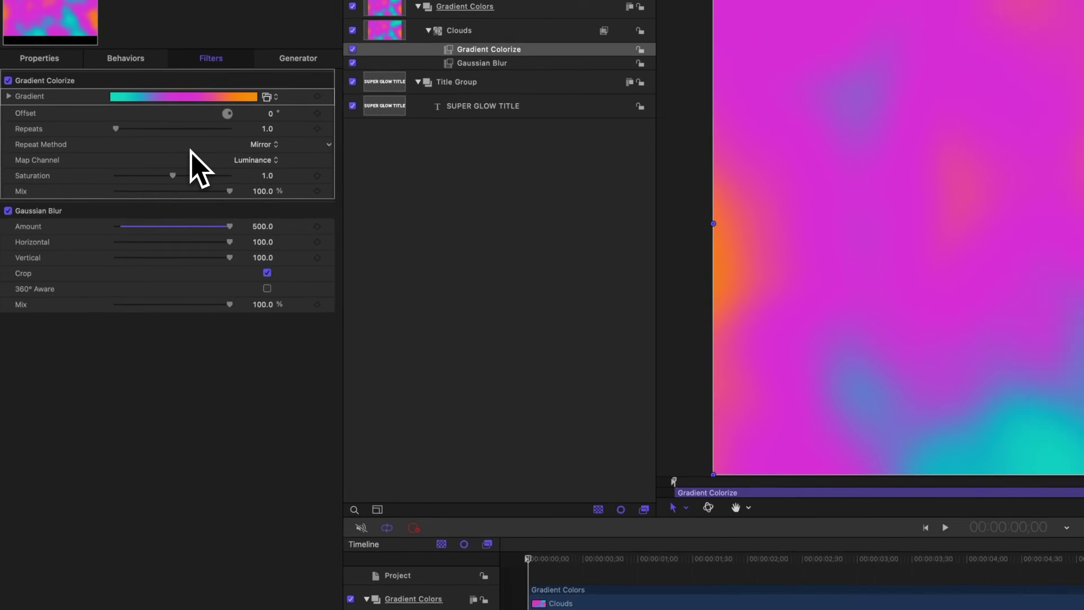
pyautogui.moveTo(798, 548); pyautogui.dragTo(544, 506)
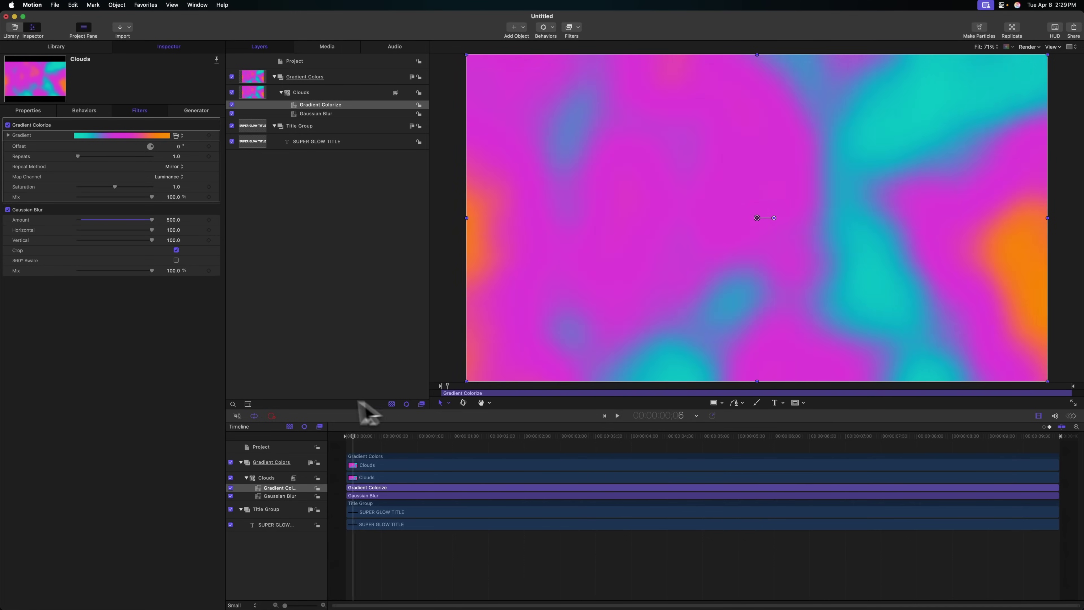
pyautogui.moveTo(359, 402); pyautogui.dragTo(290, 478)
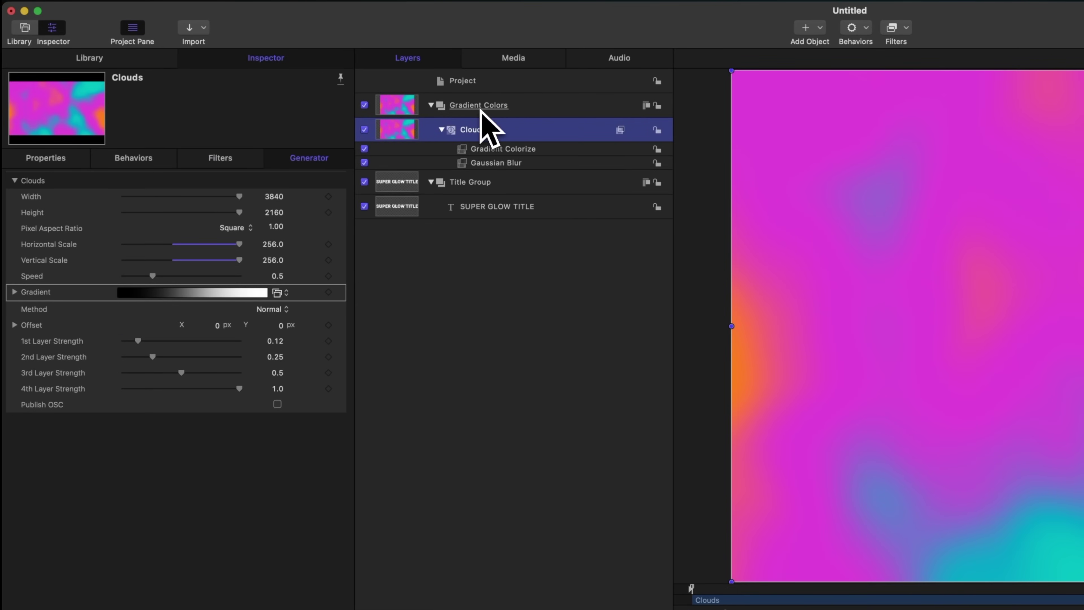
# Add an Image Mask to Clouds using the SUPER GLOW TITLE layer as the mask source
pyautogui.rightClick(485, 128)
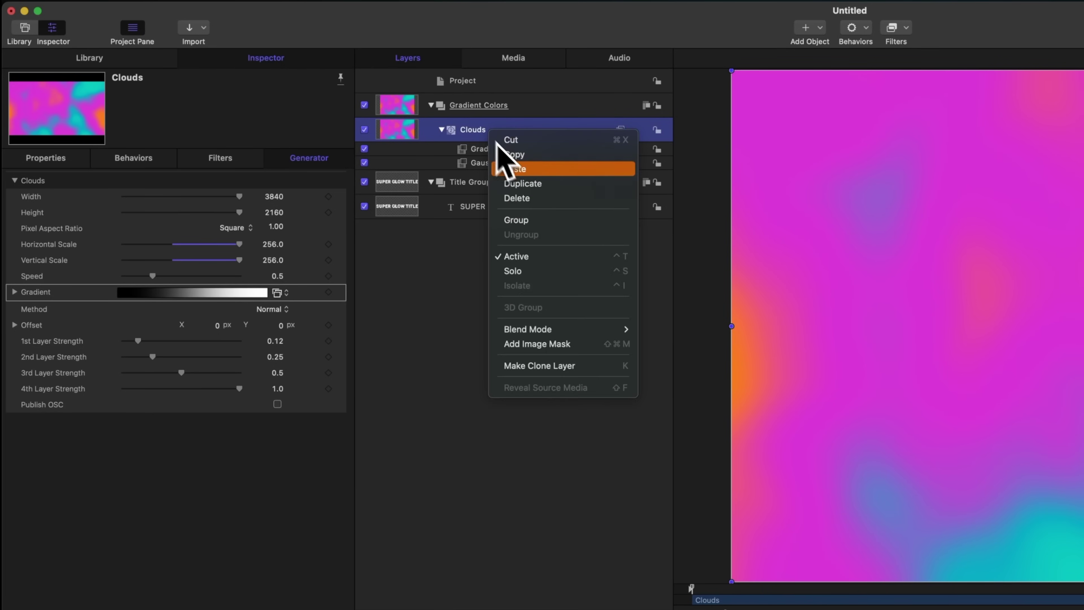
pyautogui.press('Escape')
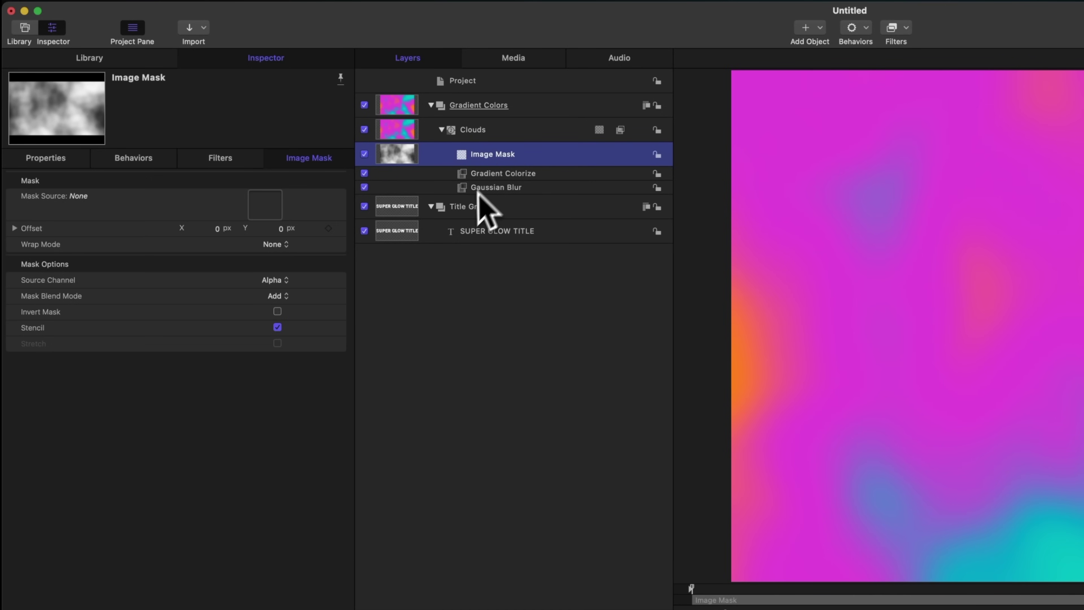
pyautogui.moveTo(403, 230); pyautogui.dragTo(262, 209)
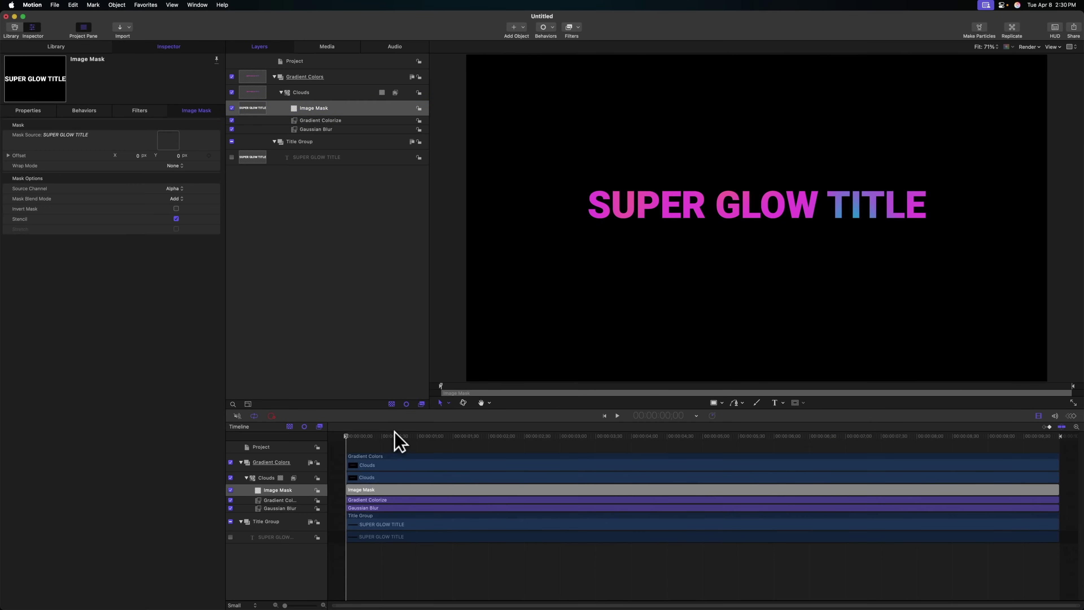
pyautogui.moveTo(395, 439); pyautogui.dragTo(275, 408)
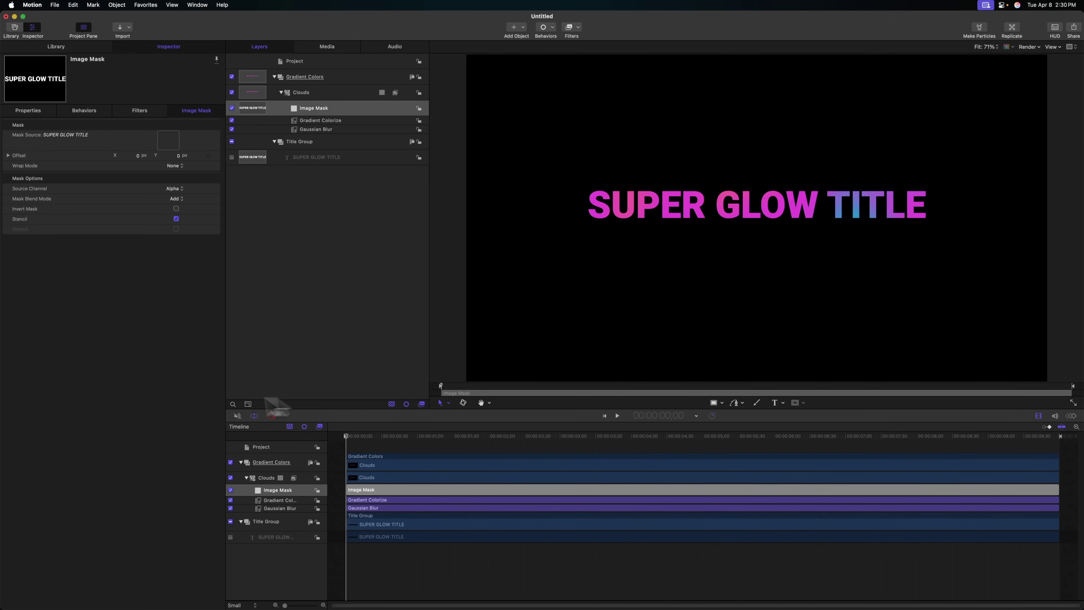
pyautogui.moveTo(465, 440); pyautogui.dragTo(327, 414)
# Add a Neon filter to the Gradient Colors group
pyautogui.click(325, 79)
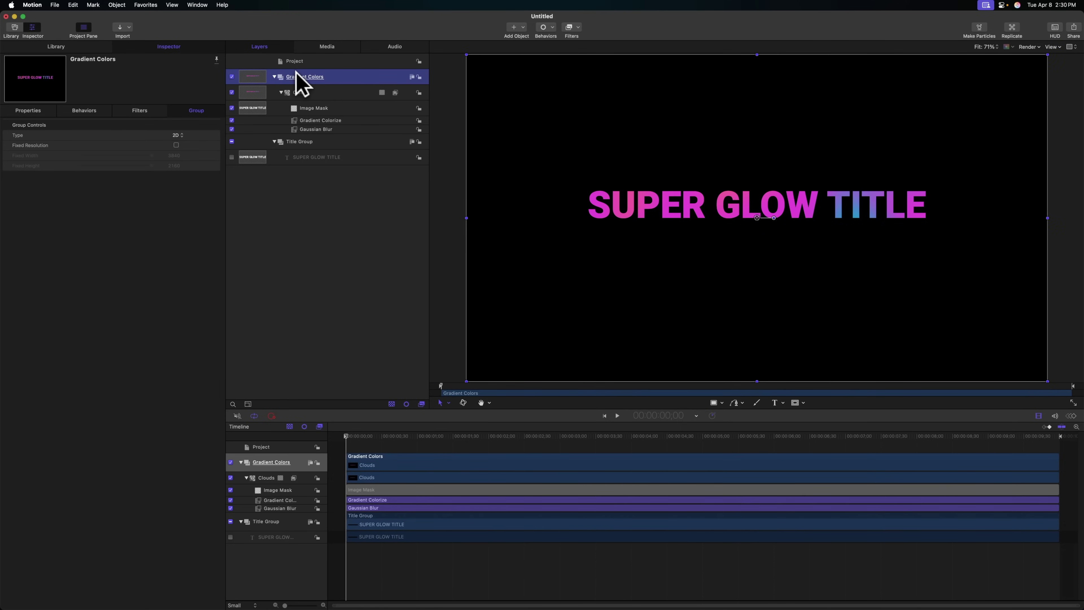
pyautogui.click(323, 92)
pyautogui.click(332, 77)
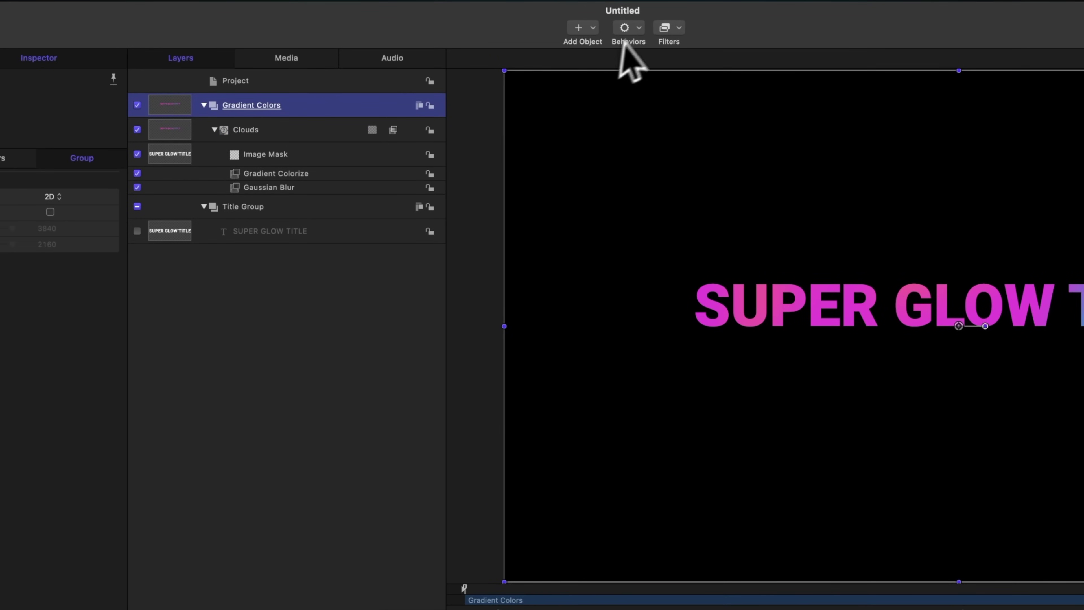
pyautogui.click(668, 29)
pyautogui.moveTo(714, 167)
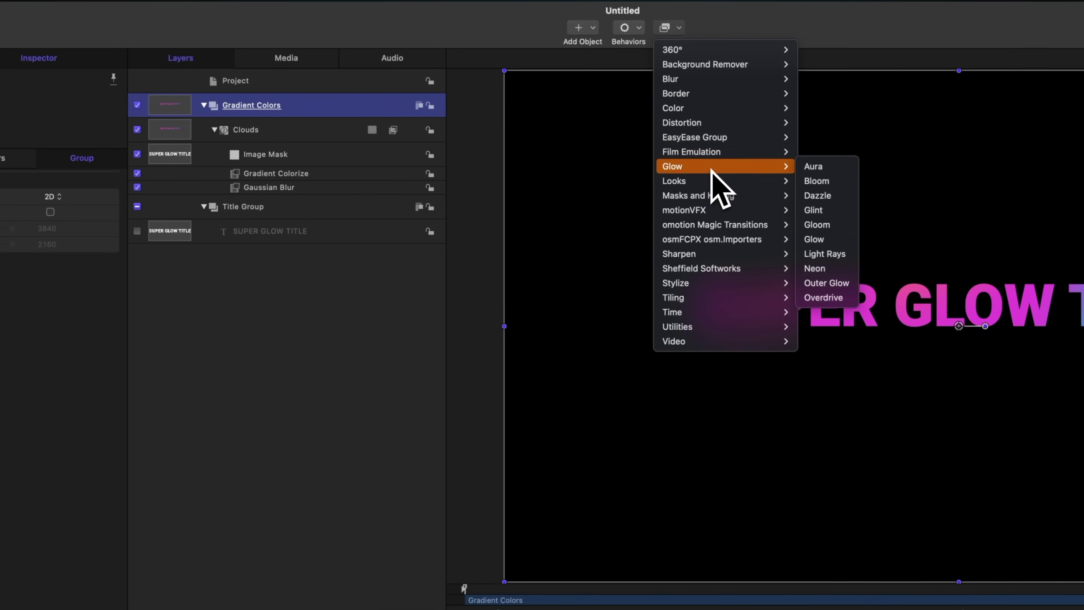
pyautogui.click(815, 268)
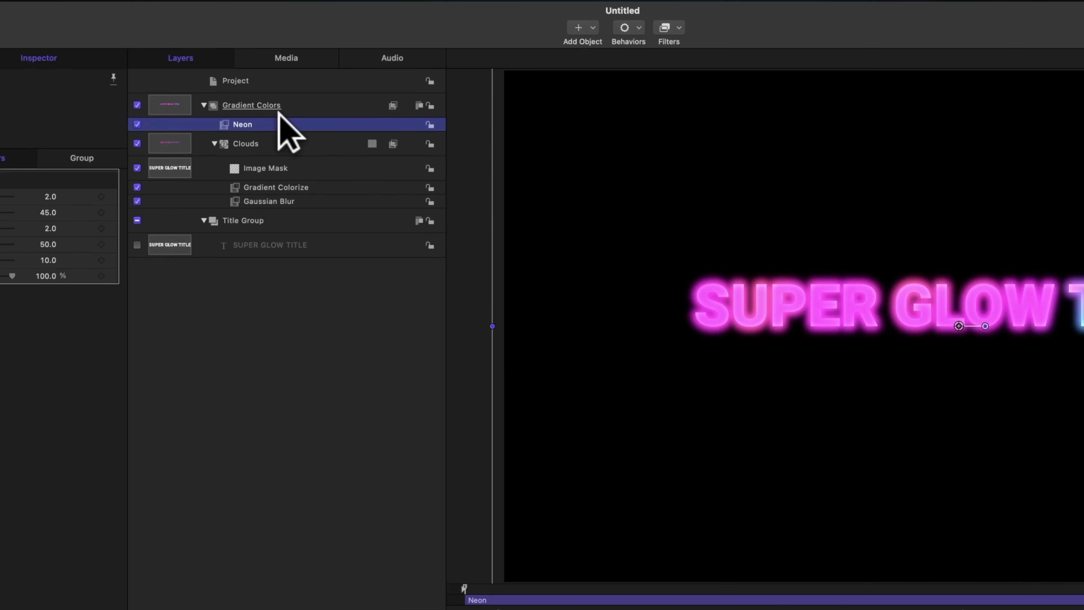
# Move the Neon filter onto the Clouds layer, then back onto Gradient Colors
pyautogui.click(267, 145)
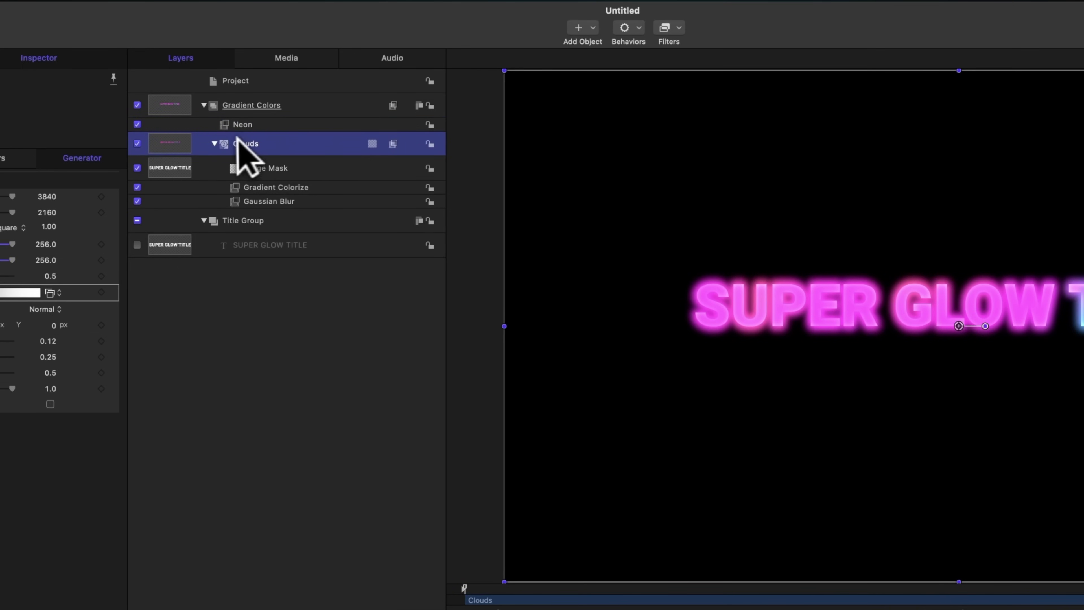
pyautogui.moveTo(251, 139); pyautogui.dragTo(252, 140)
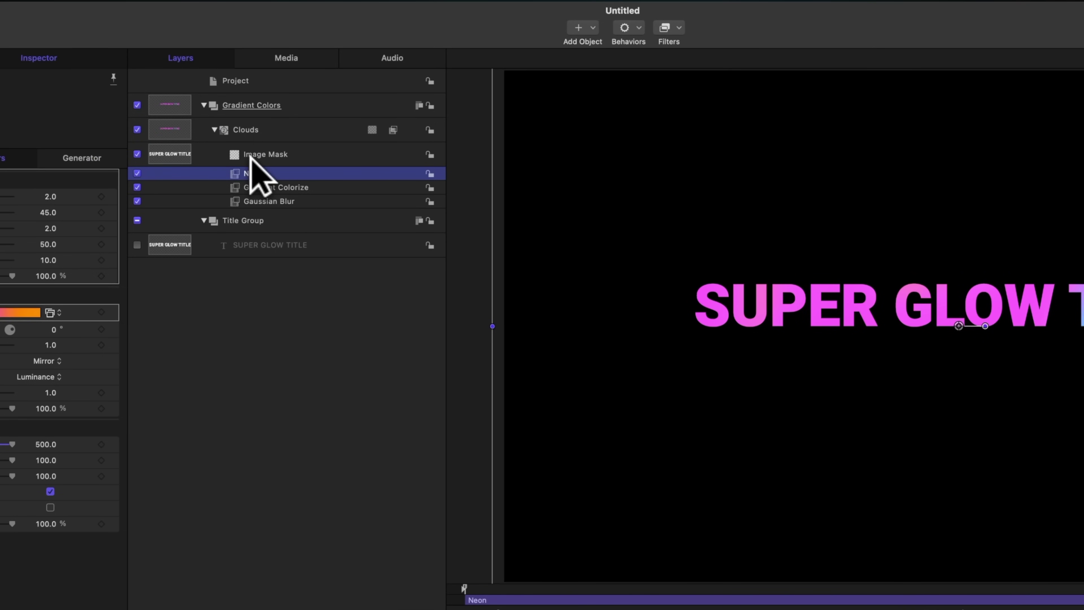
pyautogui.moveTo(251, 157); pyautogui.dragTo(260, 119)
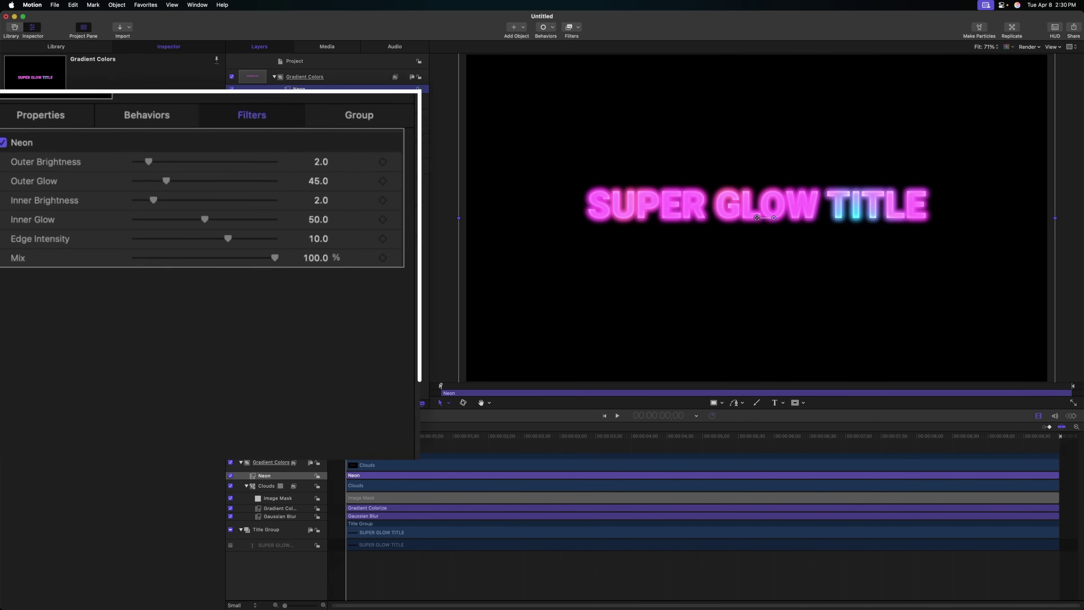
# Set the Neon filter to Outer Brightness 1, Outer Glow 700 and Inner Glow 250
pyautogui.doubleClick(329, 163)
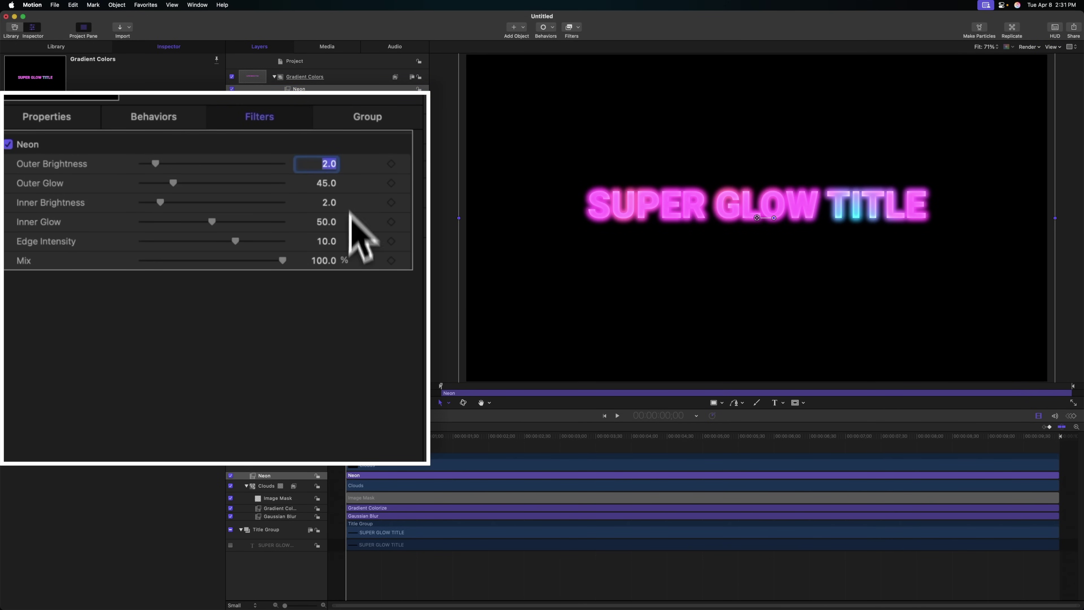
pyautogui.write('1')
pyautogui.press('Return')
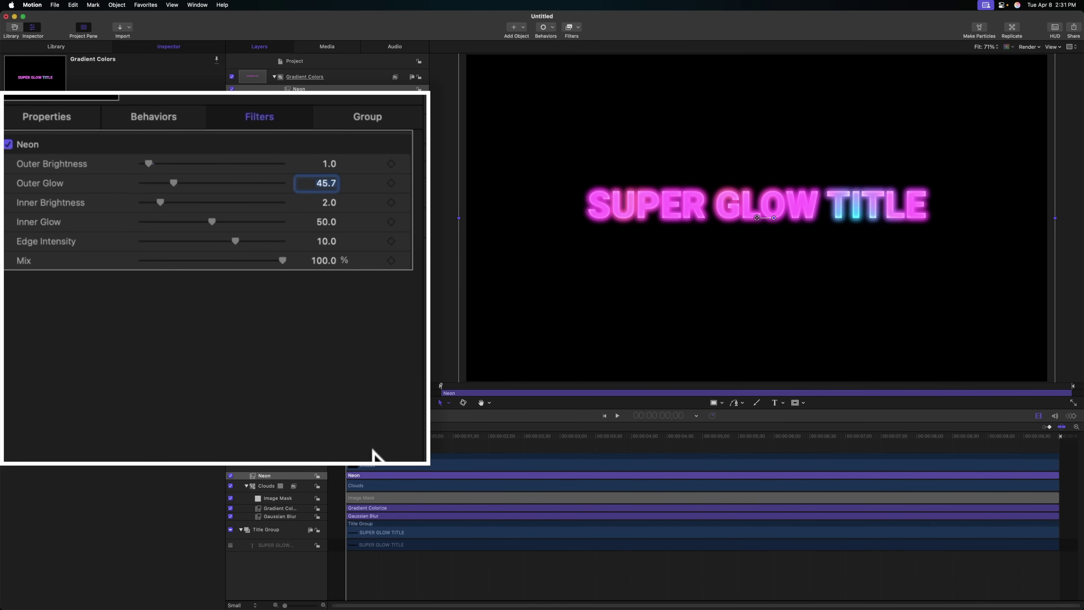
pyautogui.write('700')
pyautogui.press('Return')
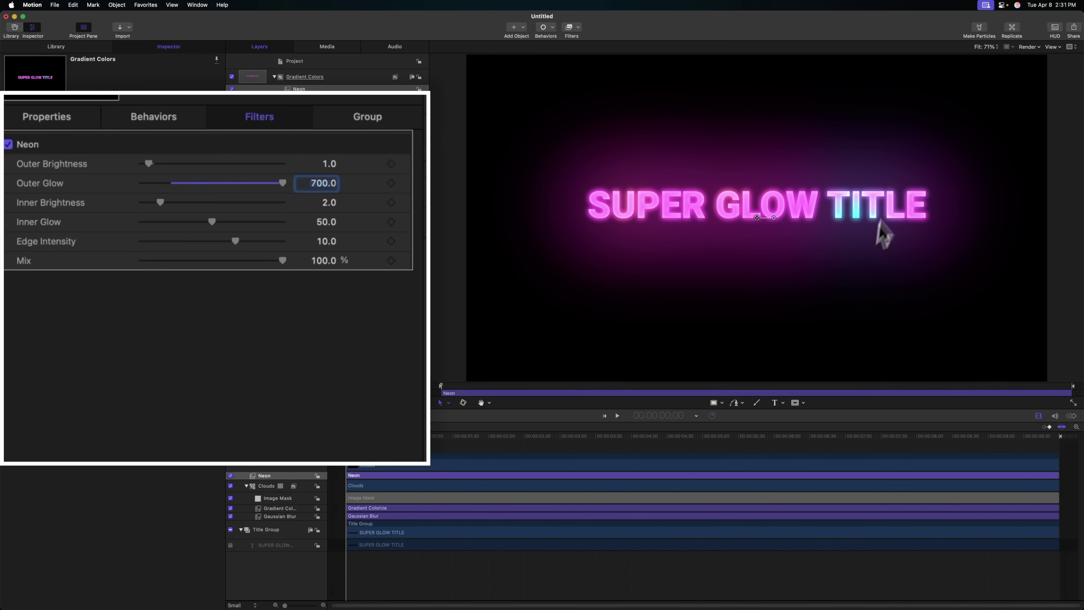
pyautogui.moveTo(213, 221); pyautogui.dragTo(325, 224)
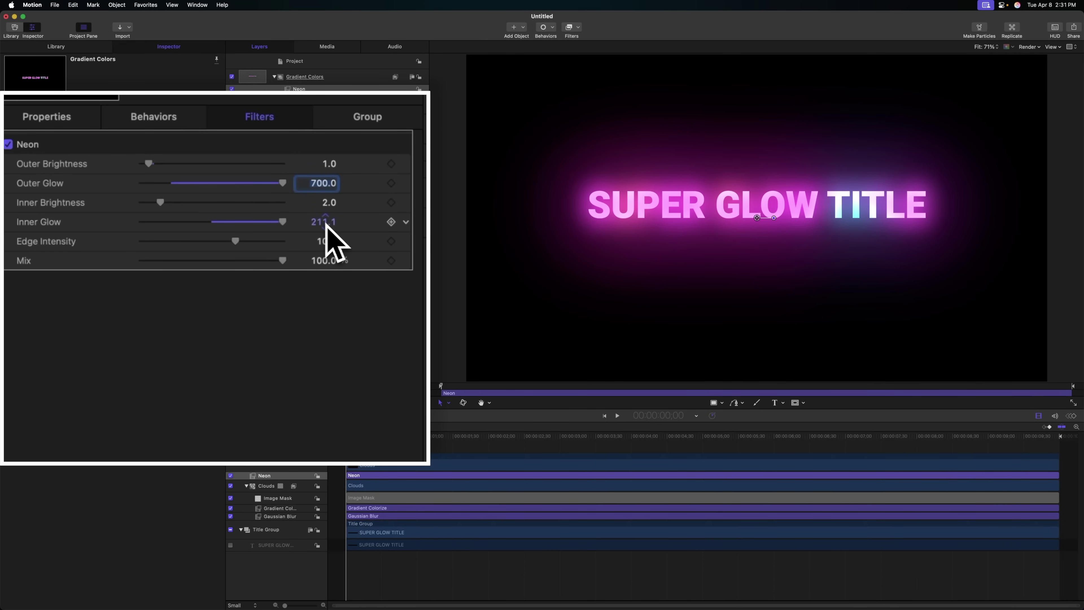
pyautogui.click(325, 222)
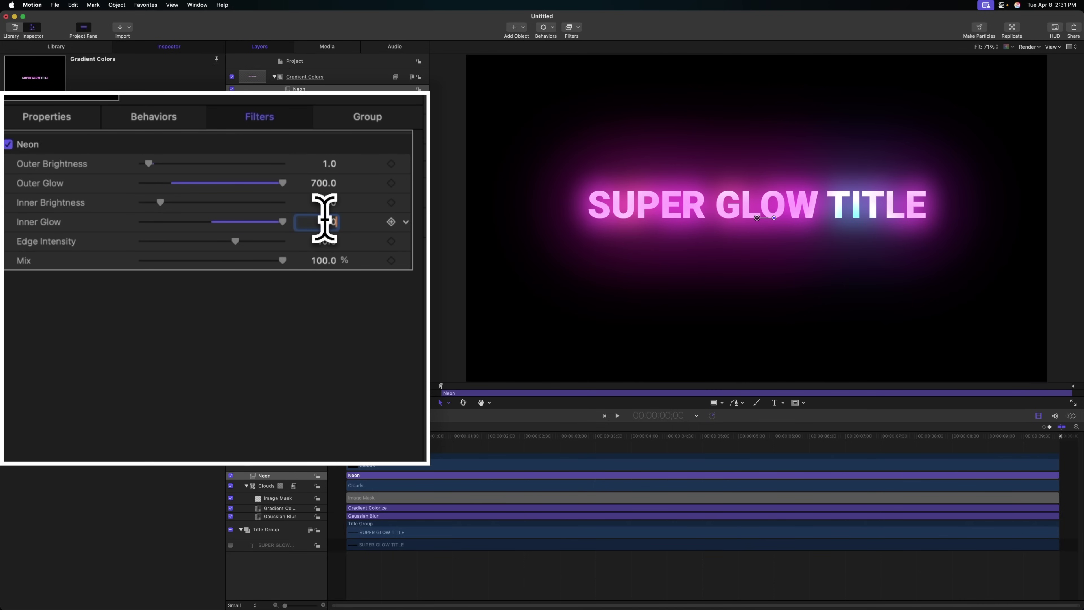
pyautogui.press('Return')
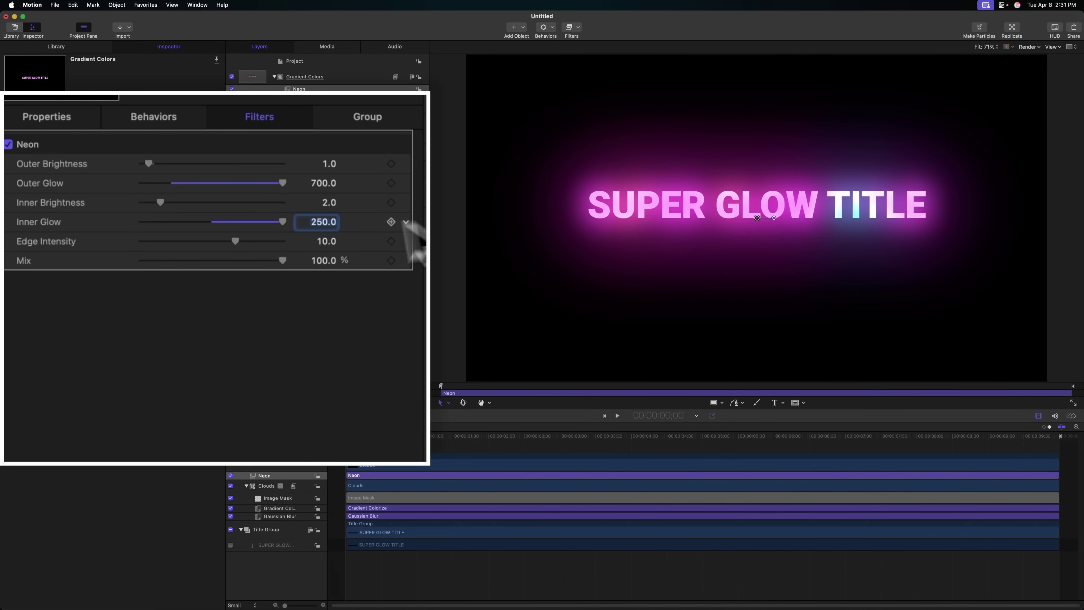
# Try and undo a stronger Edge Intensity, preview the title, and publish the Outer Glow parameter
pyautogui.moveTo(236, 241); pyautogui.dragTo(152, 252)
pyautogui.press('super+z')
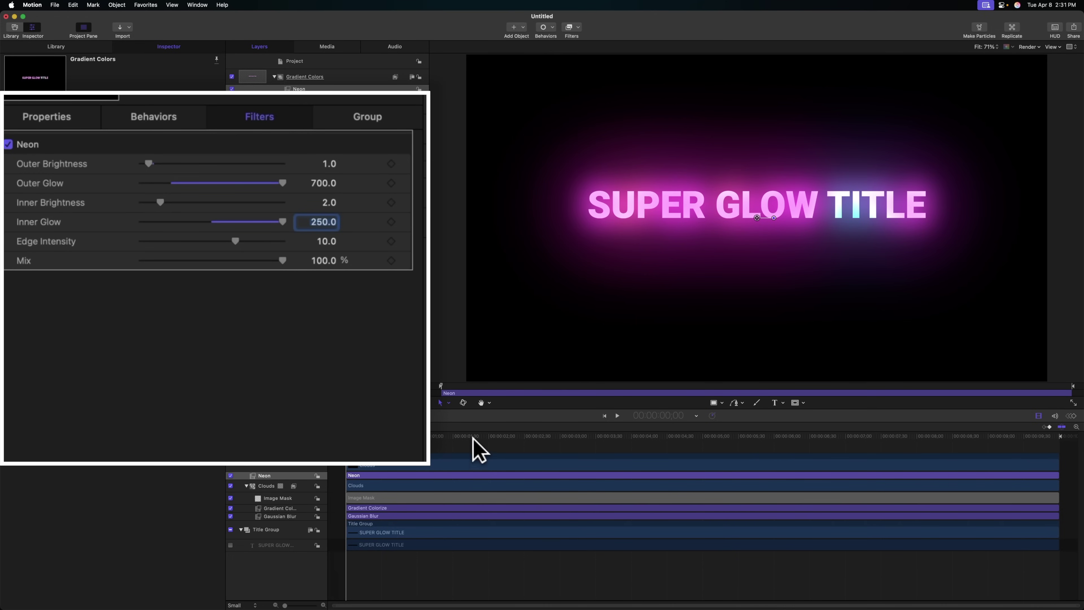
pyautogui.moveTo(476, 439); pyautogui.dragTo(347, 435)
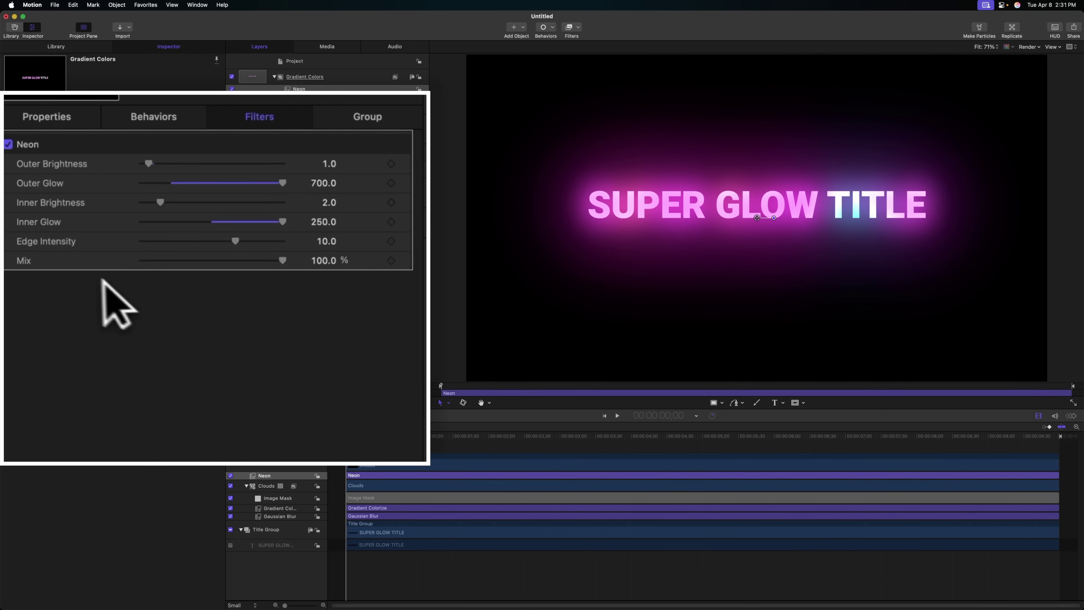
pyautogui.rightClick(64, 181)
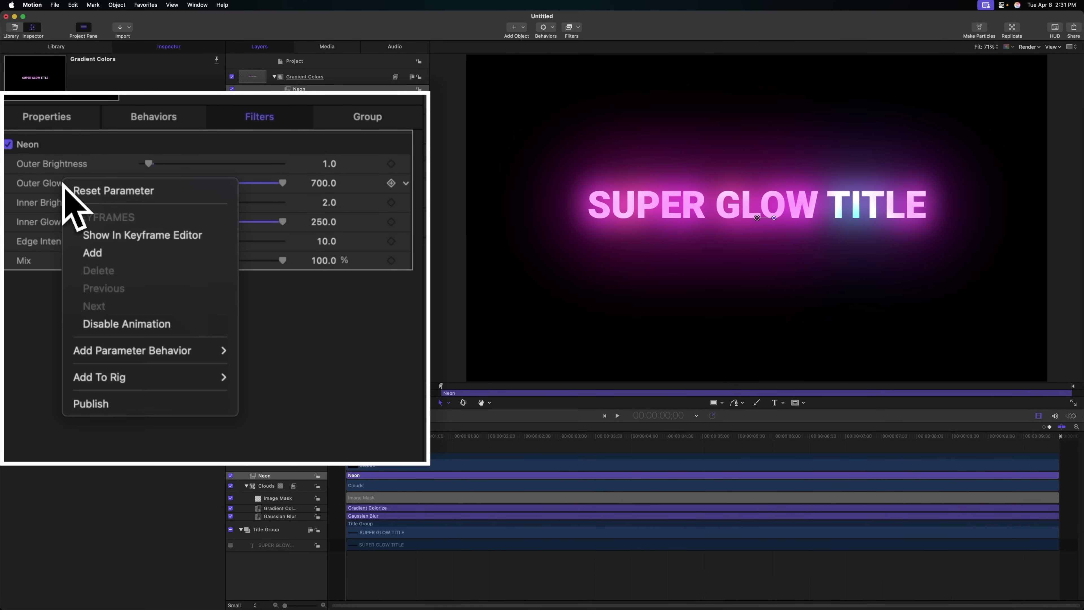
pyautogui.click(98, 405)
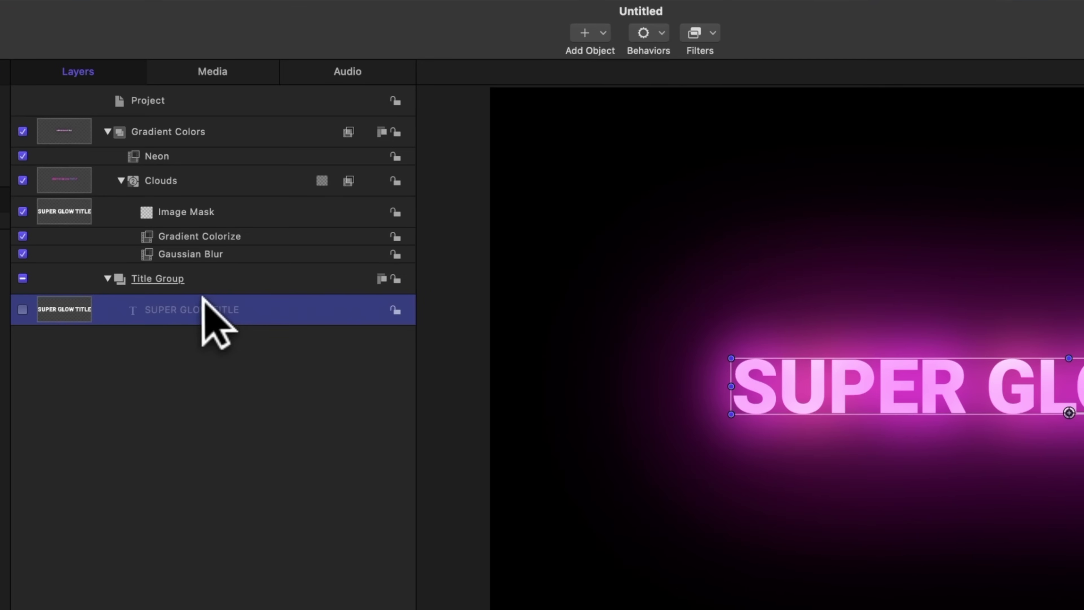
# Add a Sequence Text behaviour to the SUPER GLOW TITLE text
pyautogui.click(644, 34)
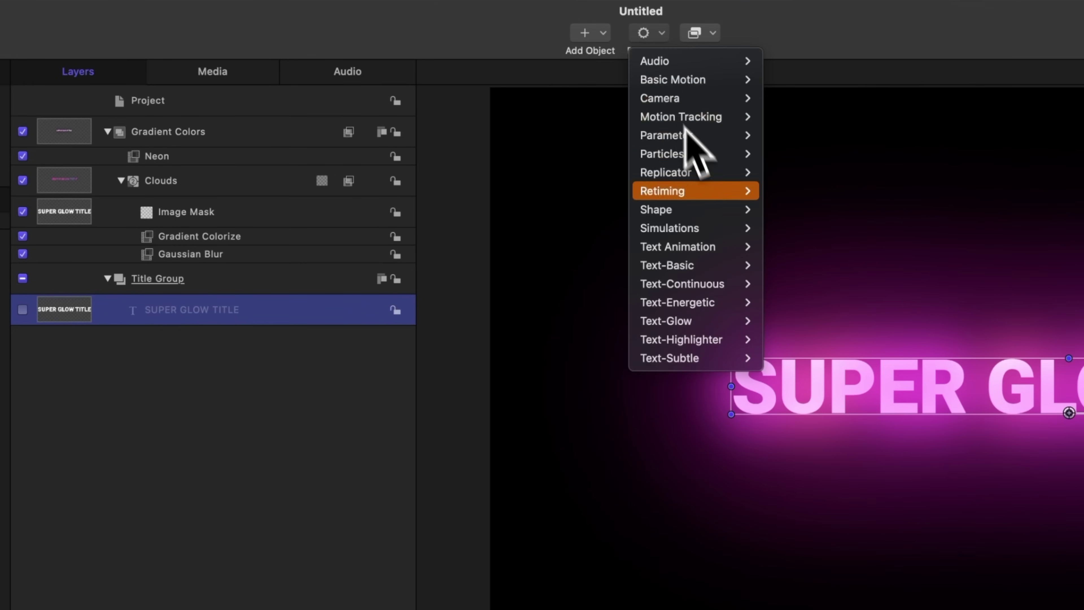
pyautogui.moveTo(721, 243)
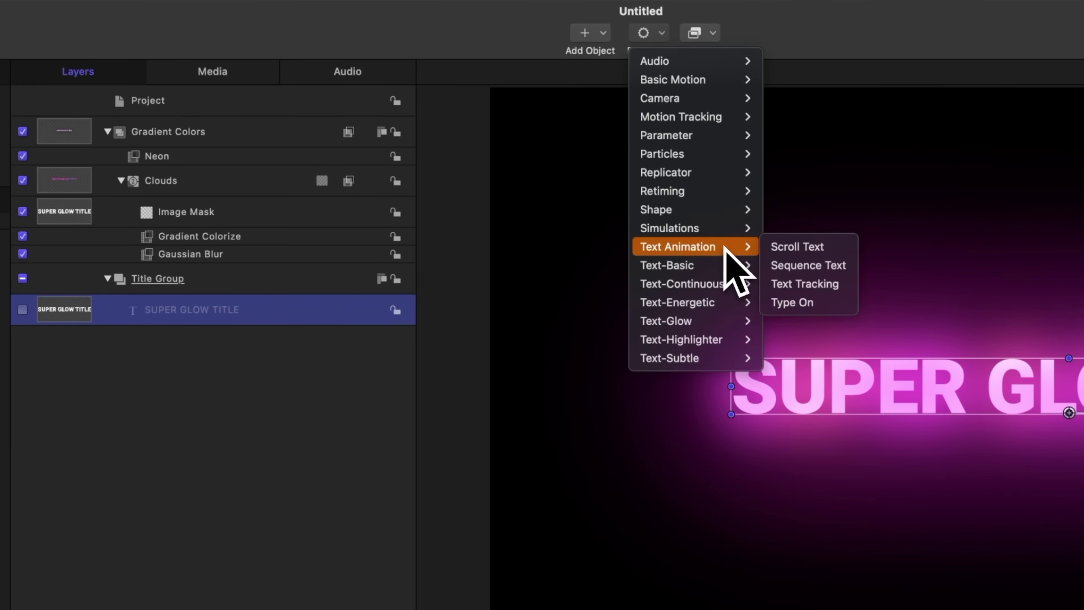
pyautogui.click(834, 266)
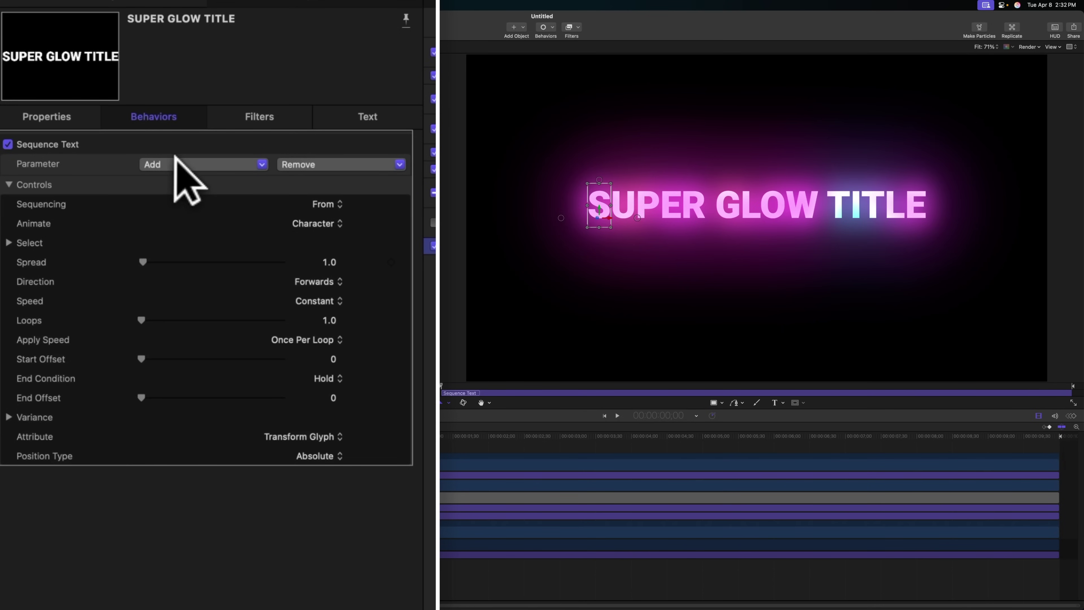
# Sequence the title's Opacity at 0% and preview the letter-by-letter reveal
pyautogui.click(177, 163)
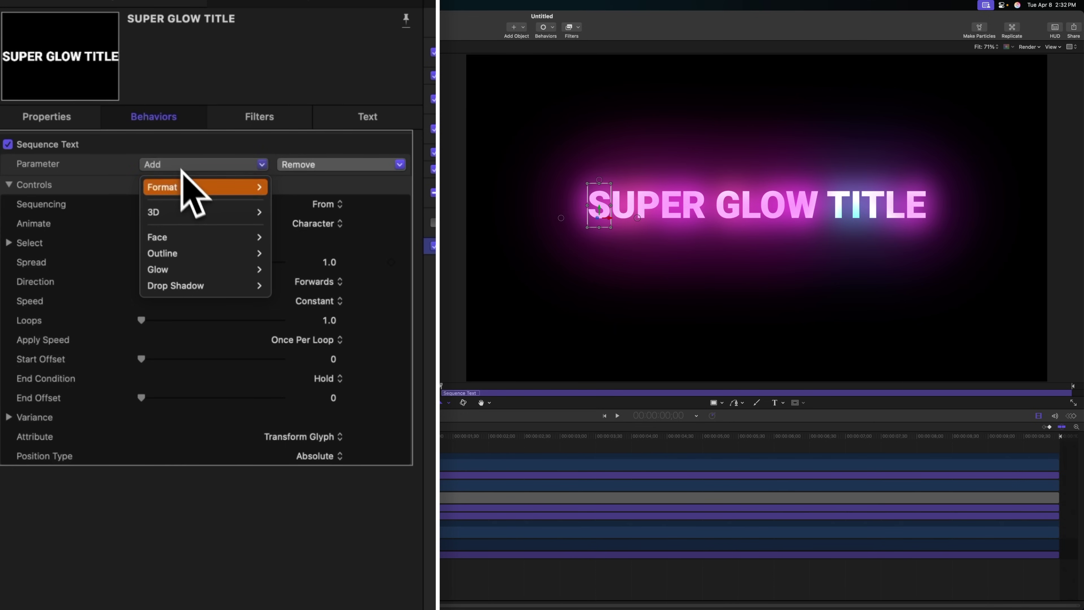
pyautogui.moveTo(194, 188)
pyautogui.click(311, 198)
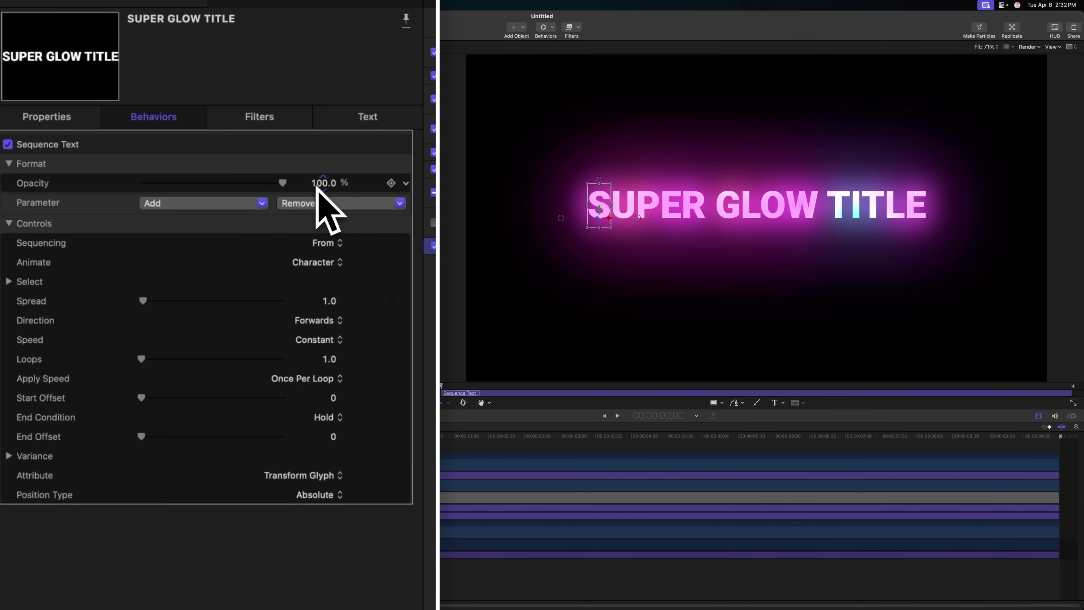
pyautogui.moveTo(288, 183); pyautogui.dragTo(141, 183)
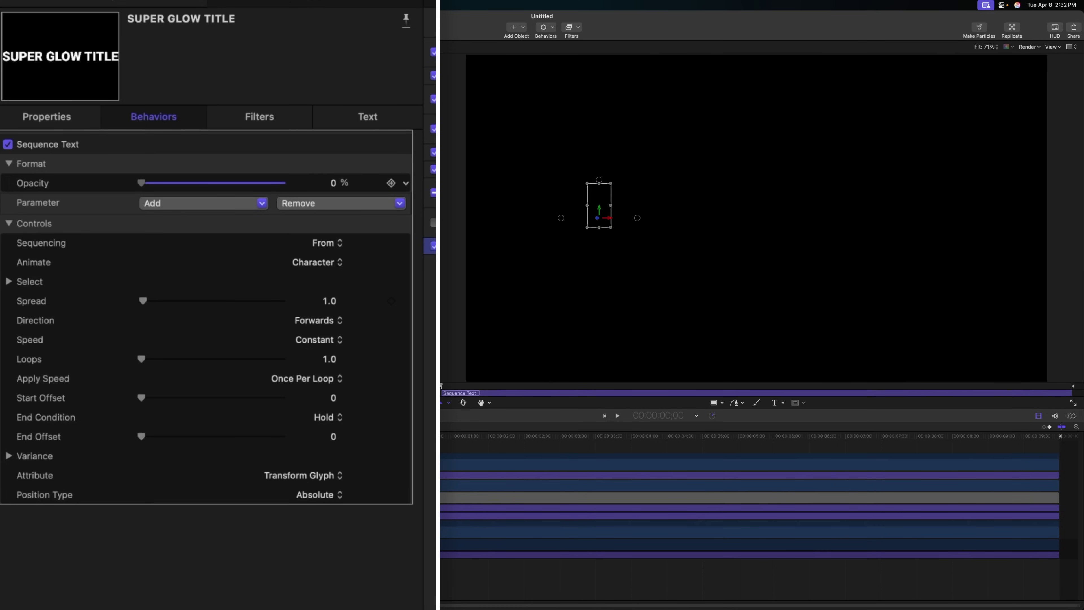
pyautogui.moveTo(469, 440); pyautogui.dragTo(446, 467)
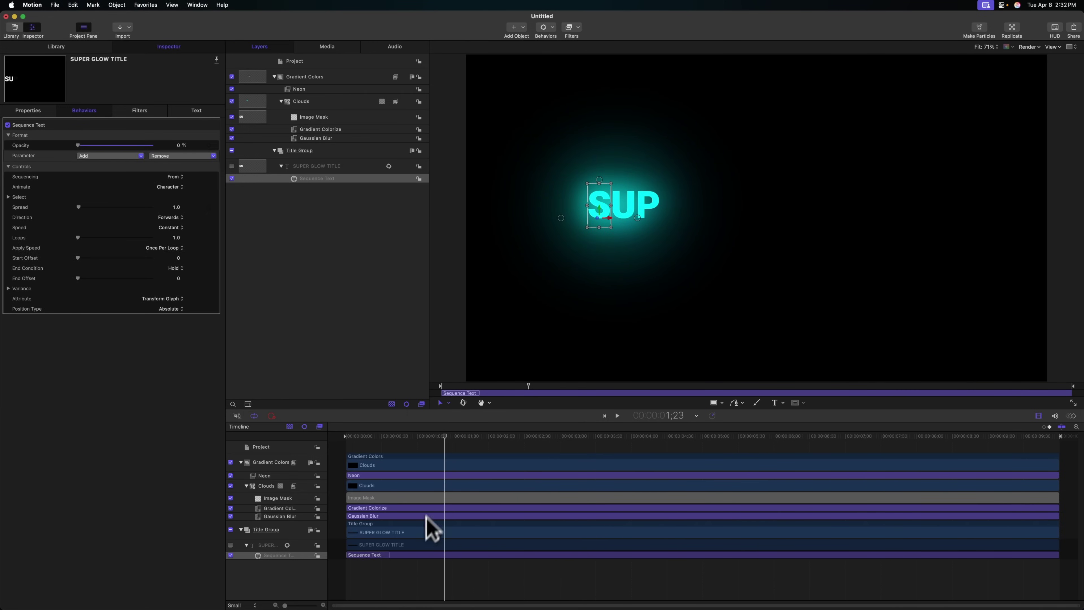
# Make the Sequence Text behaviour end at the two-second mark and replay it
pyautogui.moveTo(476, 437); pyautogui.dragTo(486, 439)
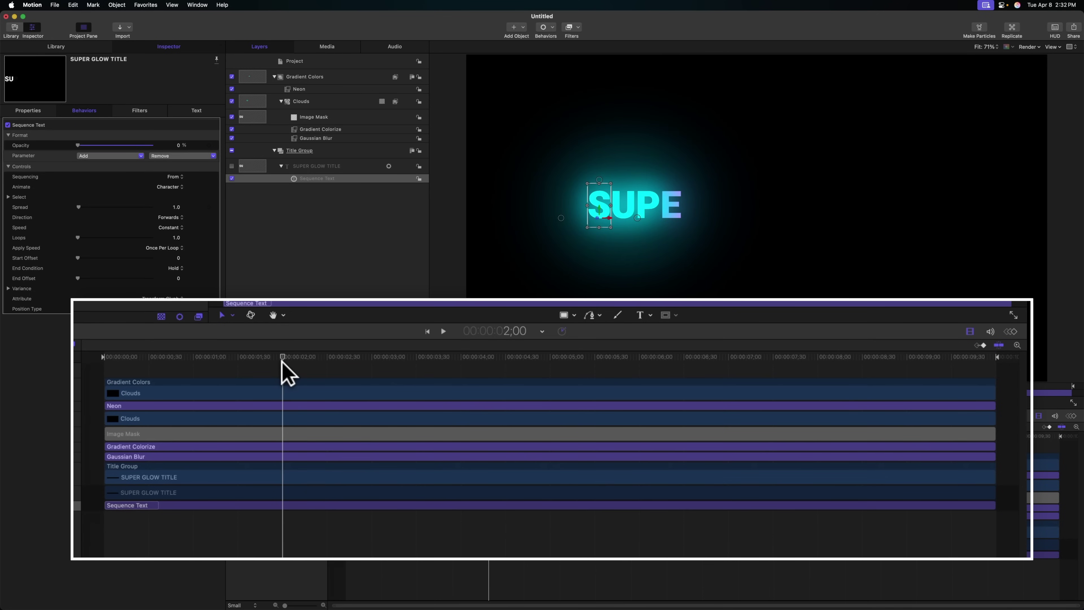
pyautogui.press('o')
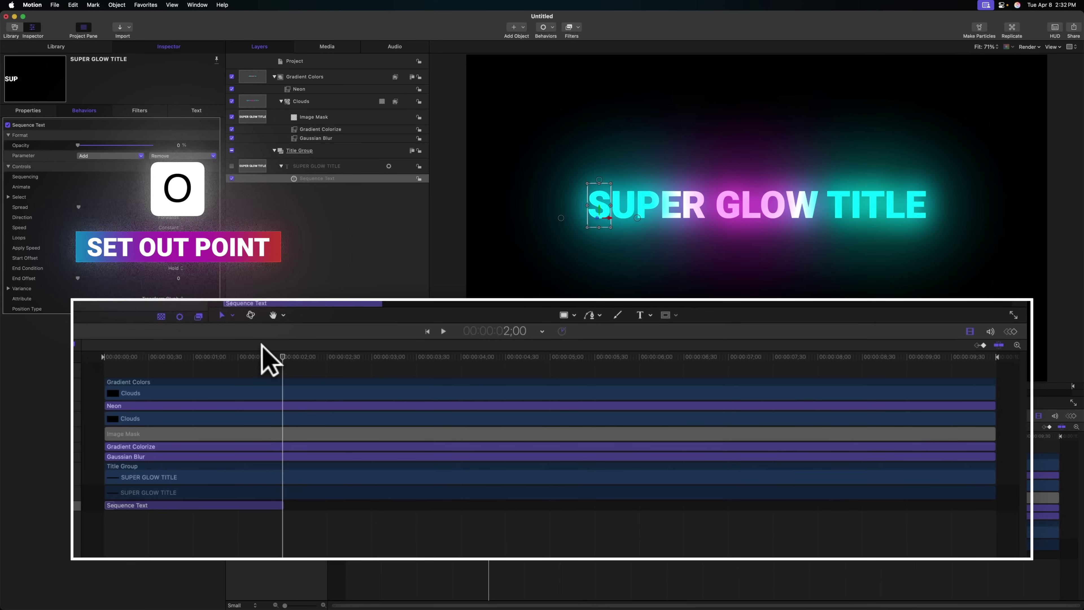
pyautogui.moveTo(263, 348); pyautogui.dragTo(420, 441)
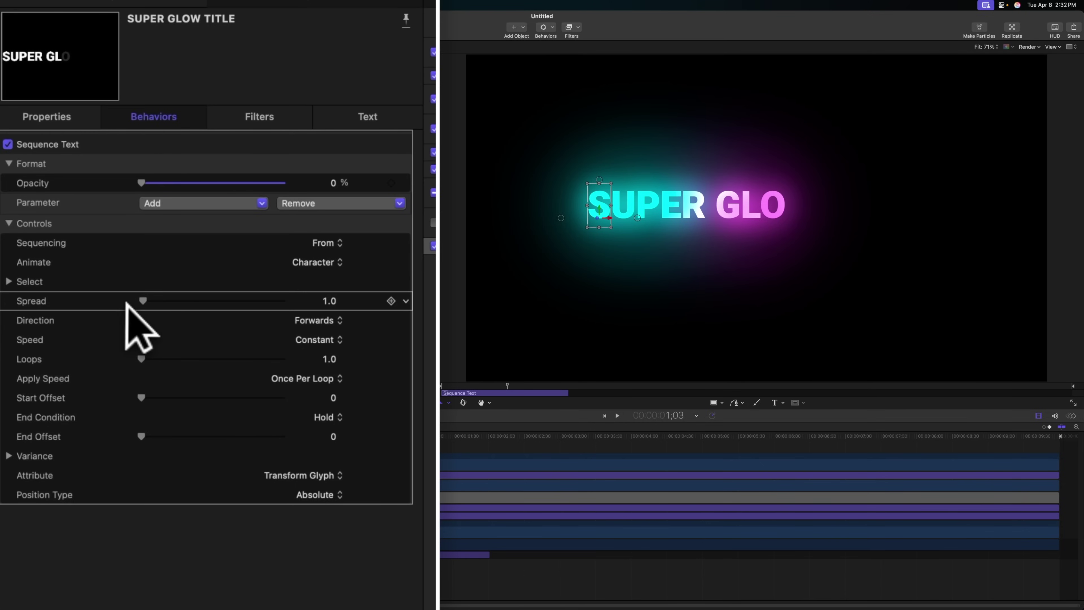
# Set the sequence Spread to 26 and Speed to Ease Both, then play it back
pyautogui.moveTo(144, 301); pyautogui.dragTo(171, 293)
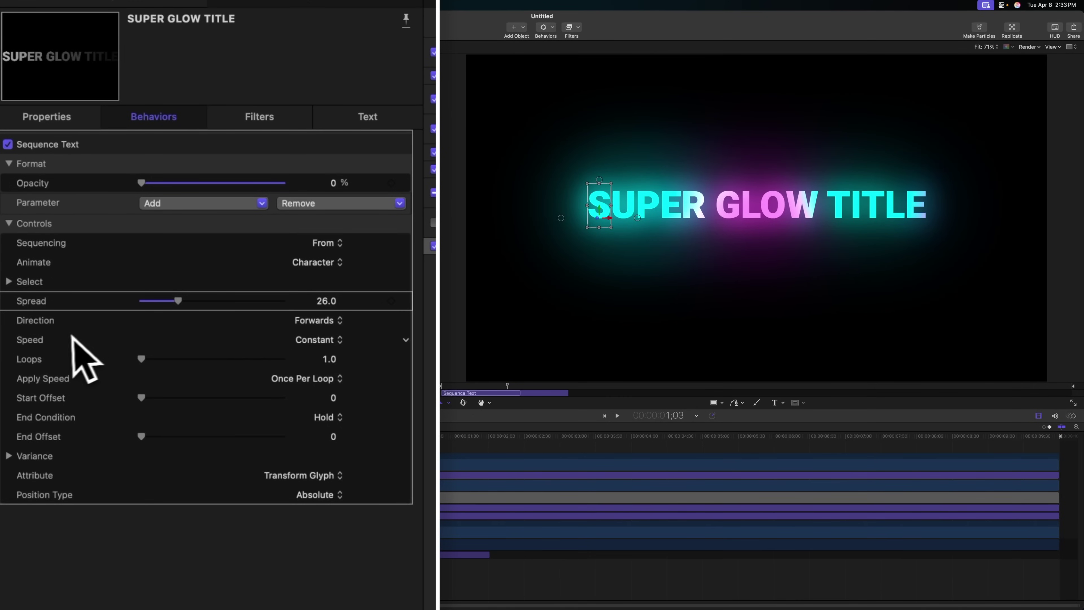
pyautogui.click(320, 340)
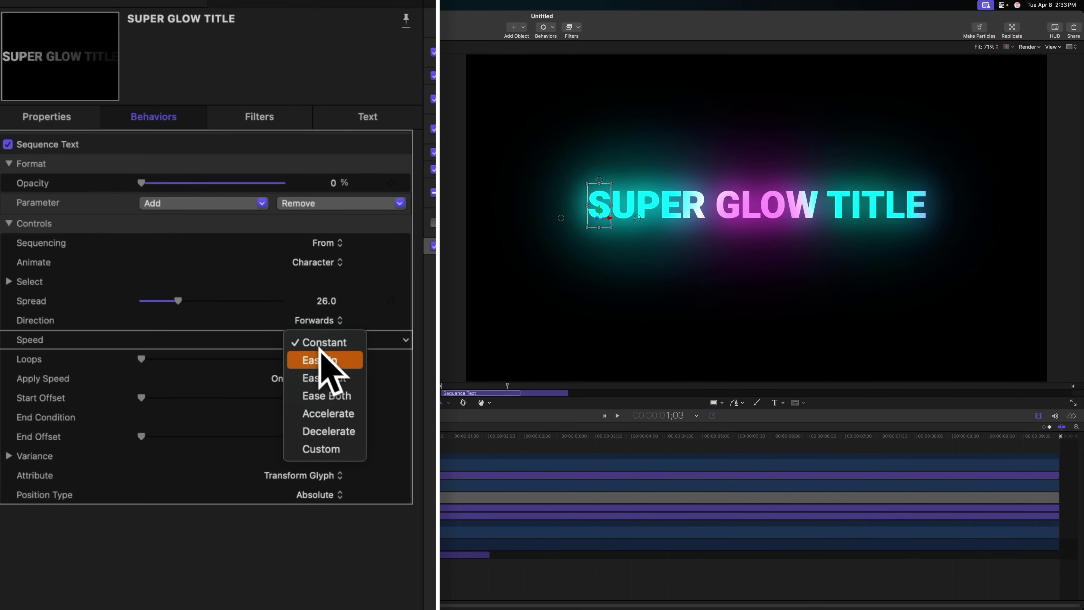
pyautogui.click(329, 396)
pyautogui.press('space')
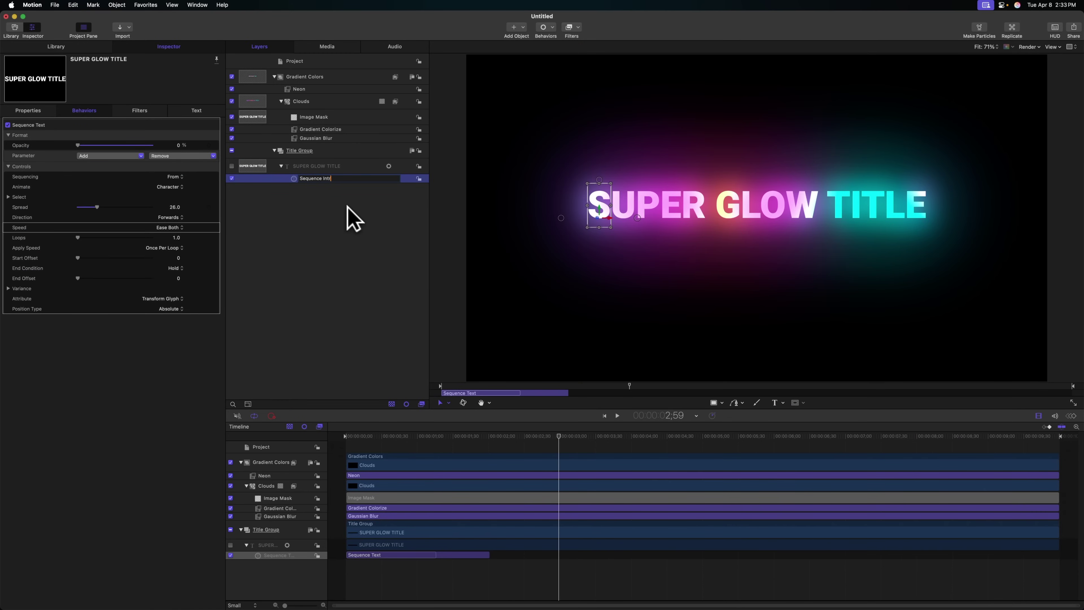
# Name the behaviour Sequence Intro, duplicate it, and rename the copy Sequence Outro
pyautogui.write('o')
pyautogui.press('Return')
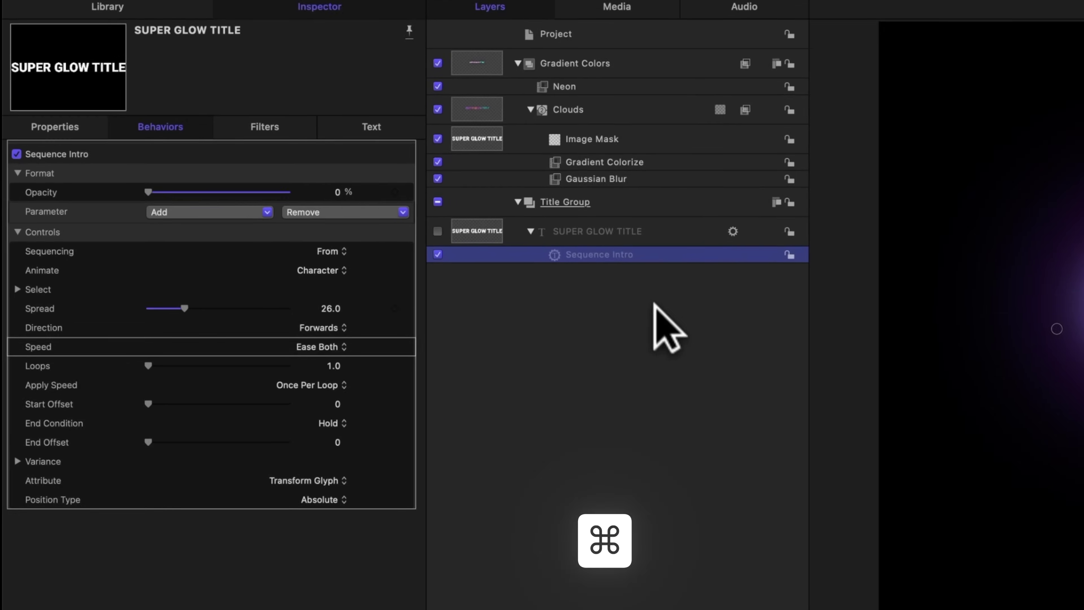
pyautogui.press('super+d')
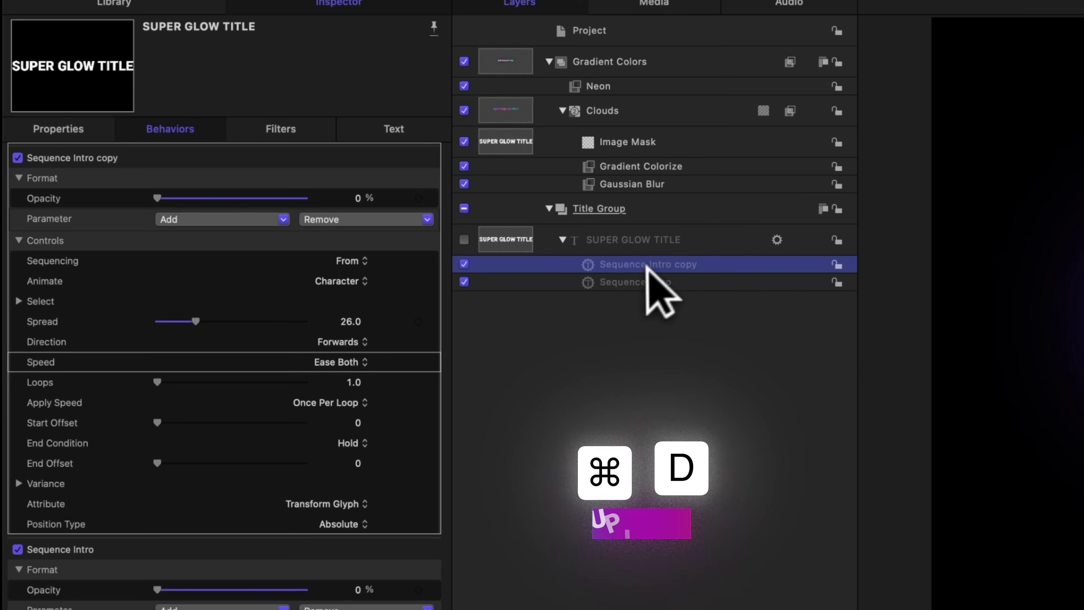
pyautogui.keyDown('super'); pyautogui.click(663, 264); pyautogui.keyUp('super')
pyautogui.click(667, 260)
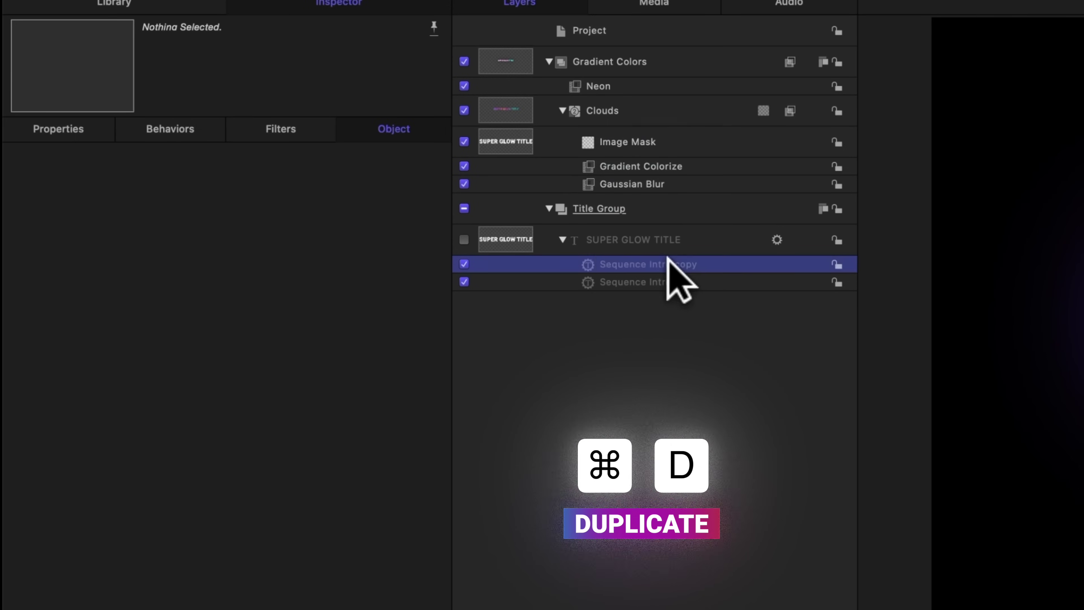
pyautogui.click(667, 262)
pyautogui.write('Sequence Outro')
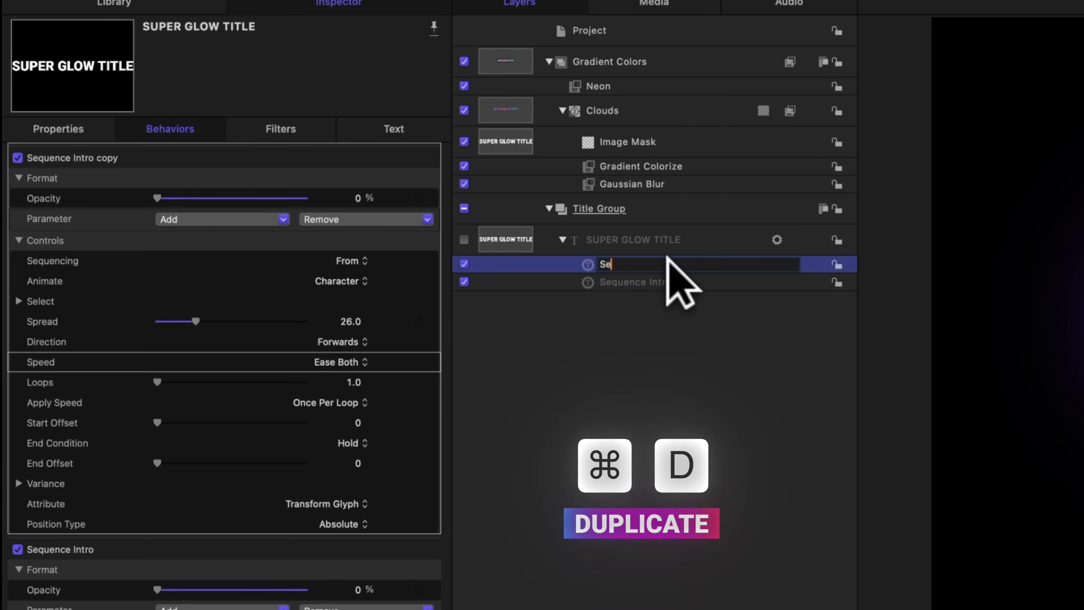
pyautogui.press('Return')
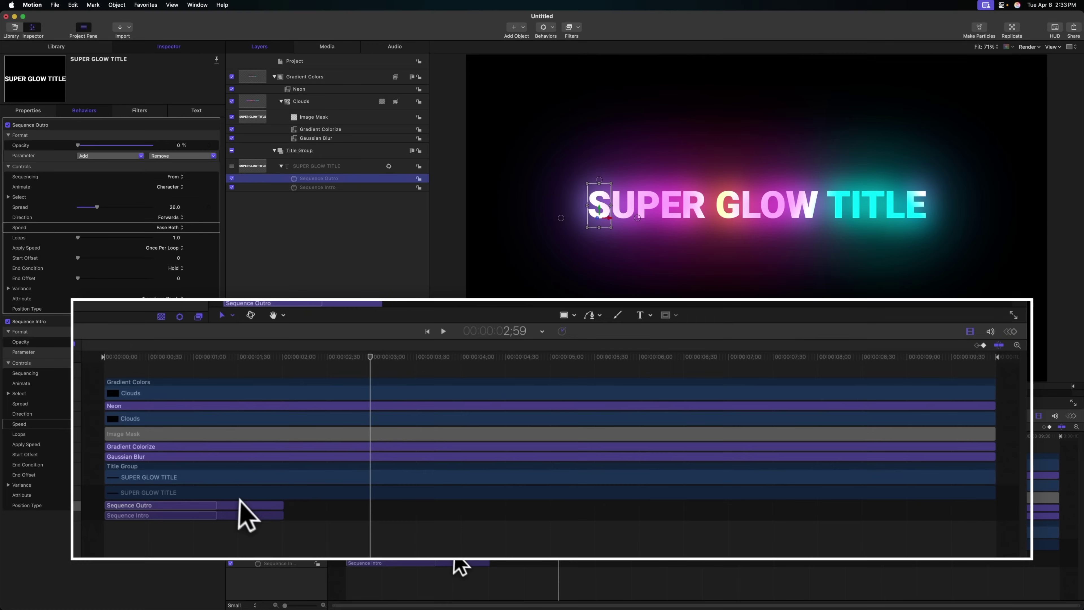
# Start the Sequence Outro at 7;59, set its Sequencing to To, and preview it
pyautogui.moveTo(281, 582); pyautogui.dragTo(580, 598)
pyautogui.moveTo(661, 579); pyautogui.dragTo(1027, 557)
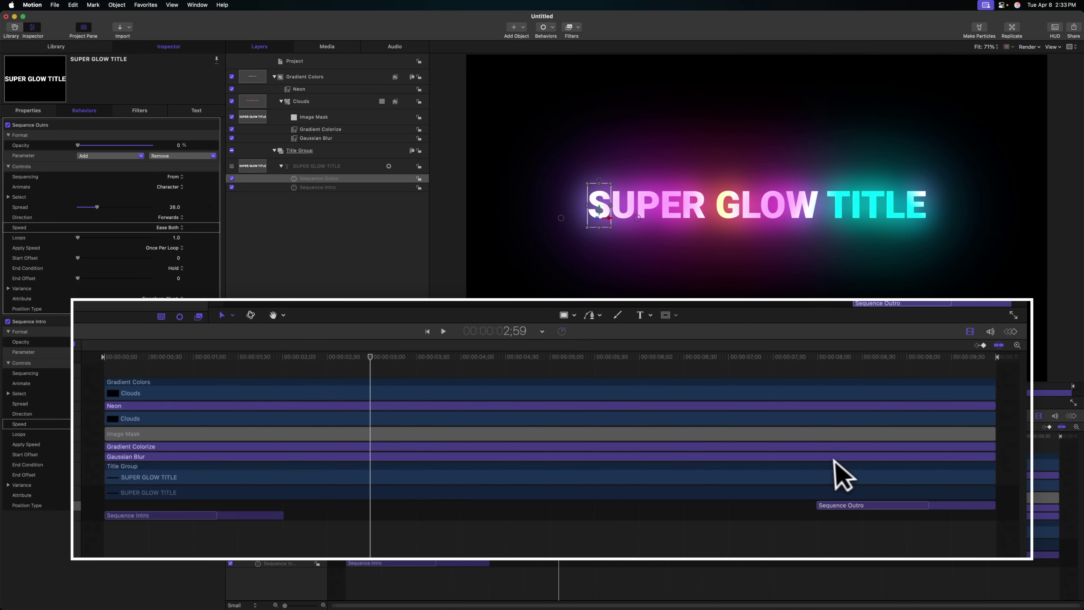
pyautogui.moveTo(795, 353); pyautogui.dragTo(815, 358)
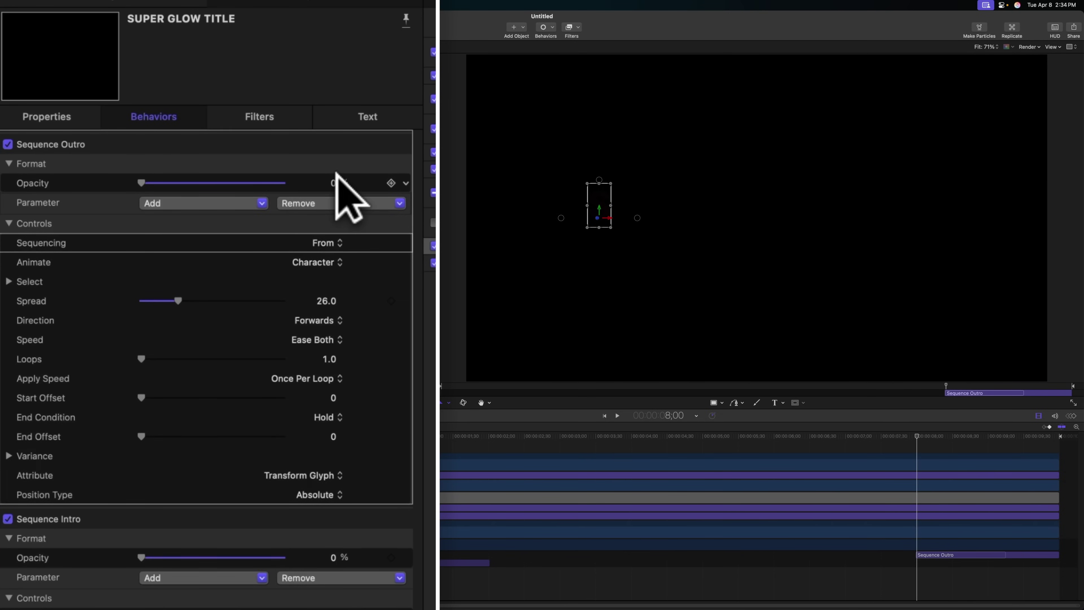
pyautogui.click(332, 247)
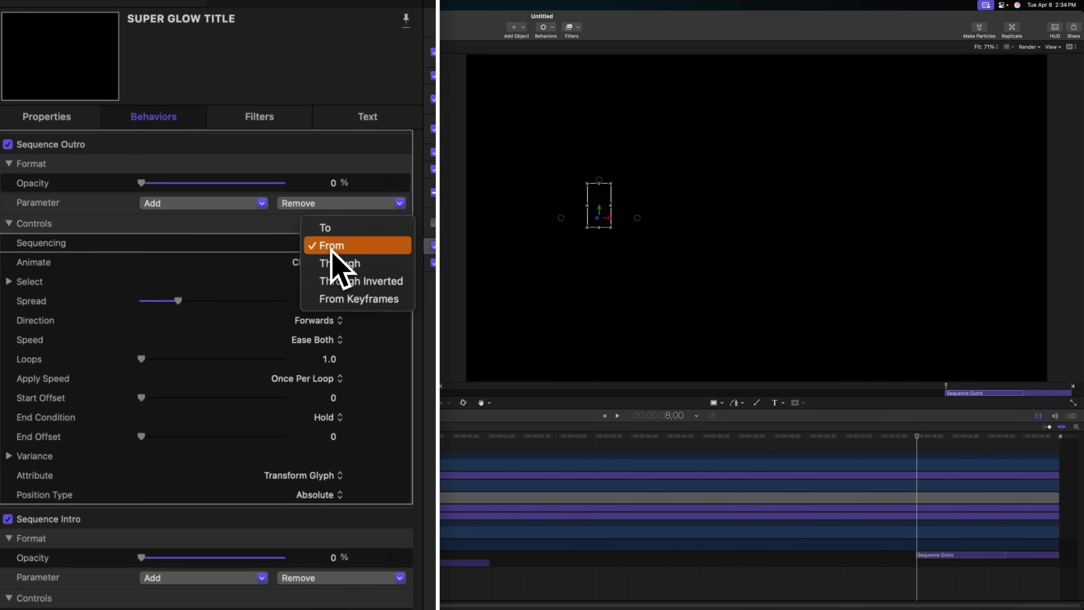
pyautogui.click(337, 230)
pyautogui.press('space')
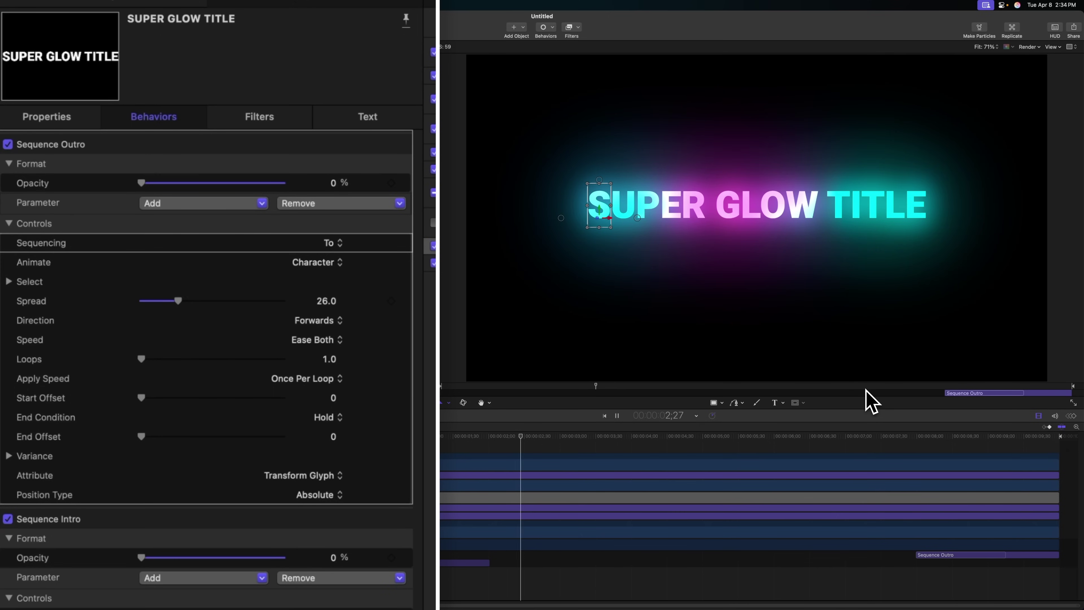
pyautogui.press('space')
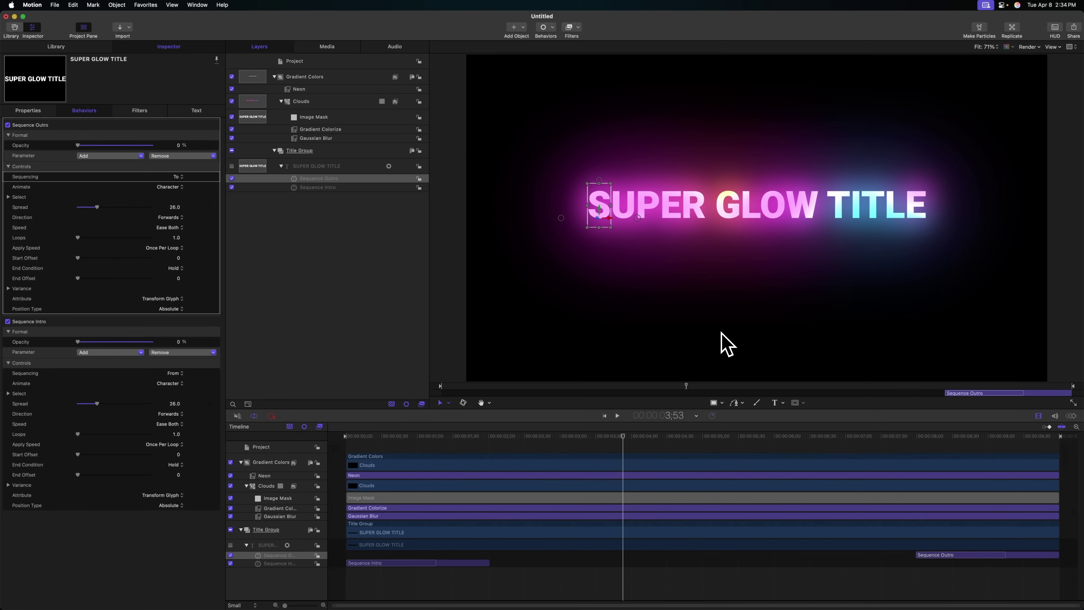
pyautogui.press('super+s')
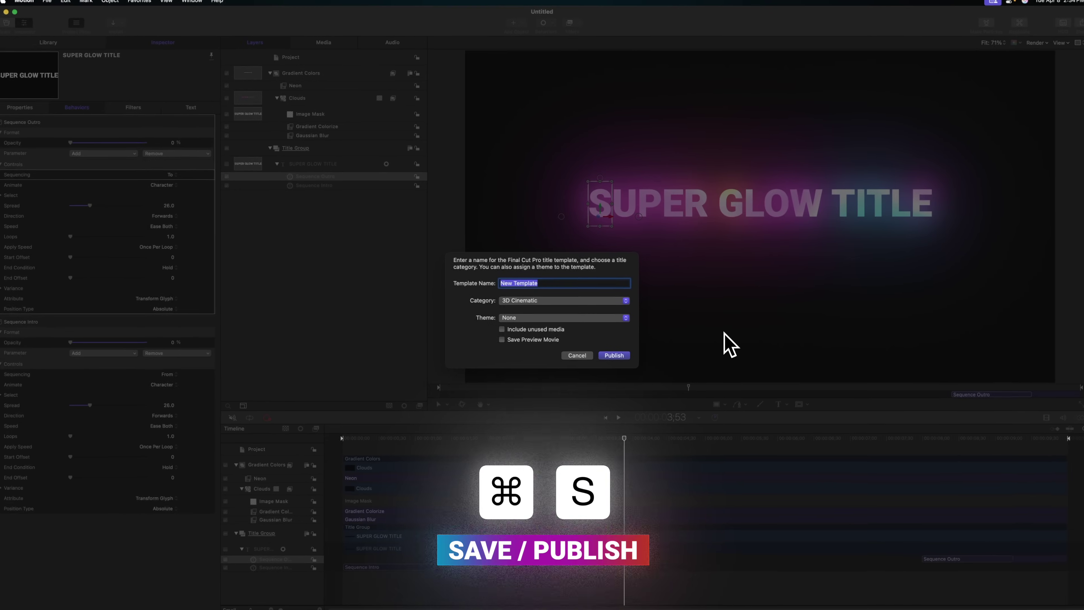
# Name the template Super Glow Title and create a new Dynamic Titles category for it
pyautogui.write('Super Glow Title')
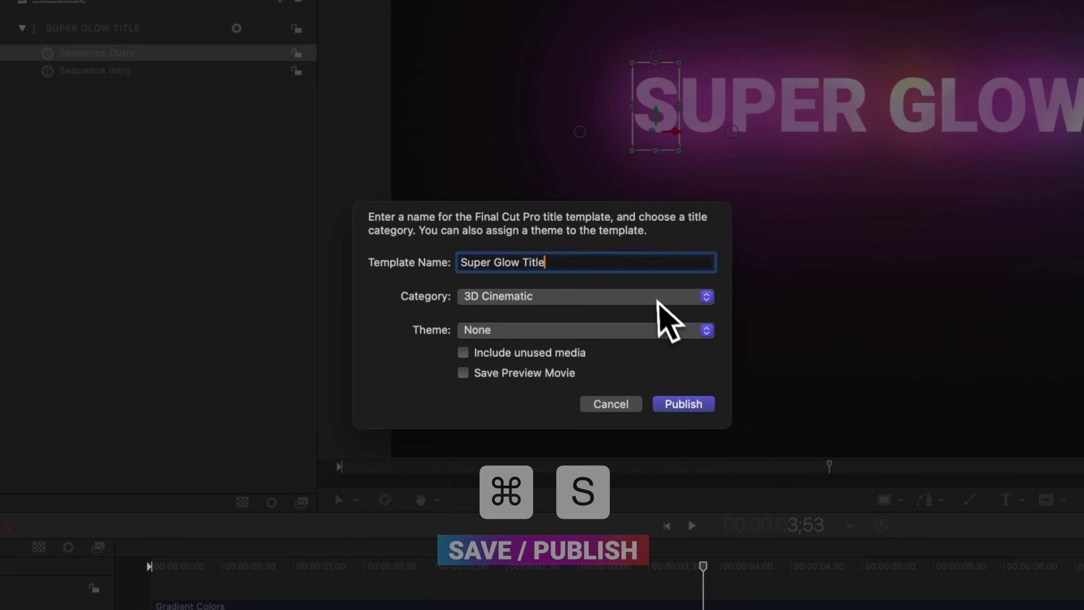
pyautogui.click(656, 299)
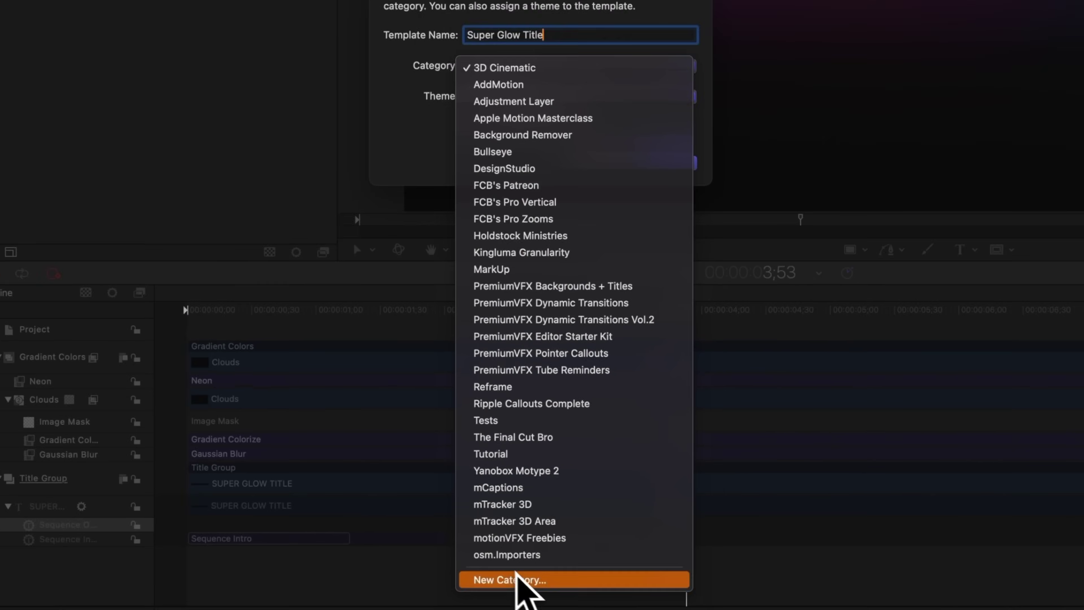
pyautogui.click(506, 578)
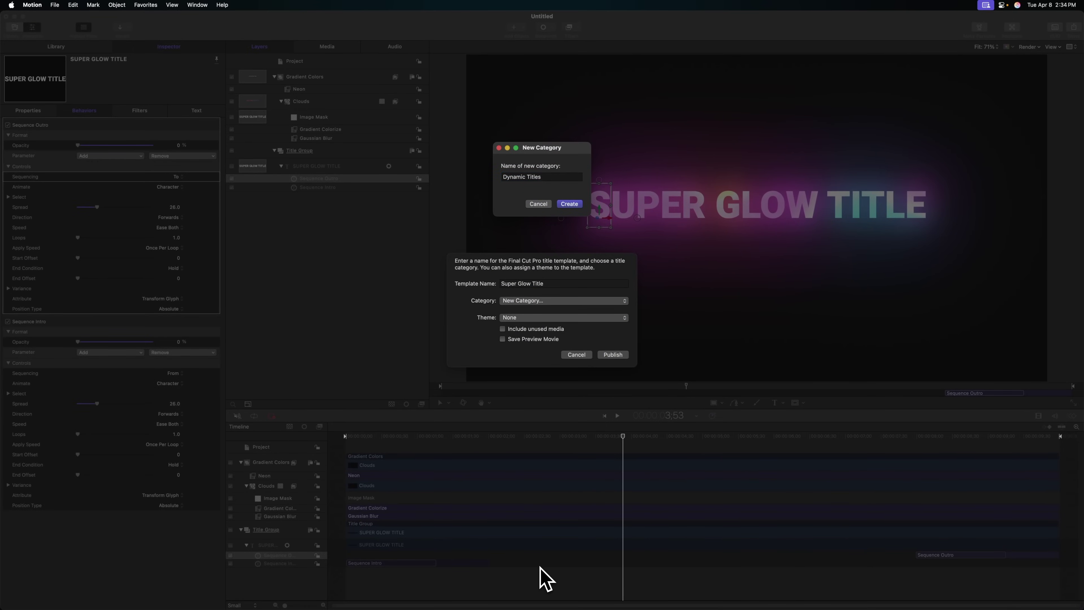
pyautogui.press('Return')
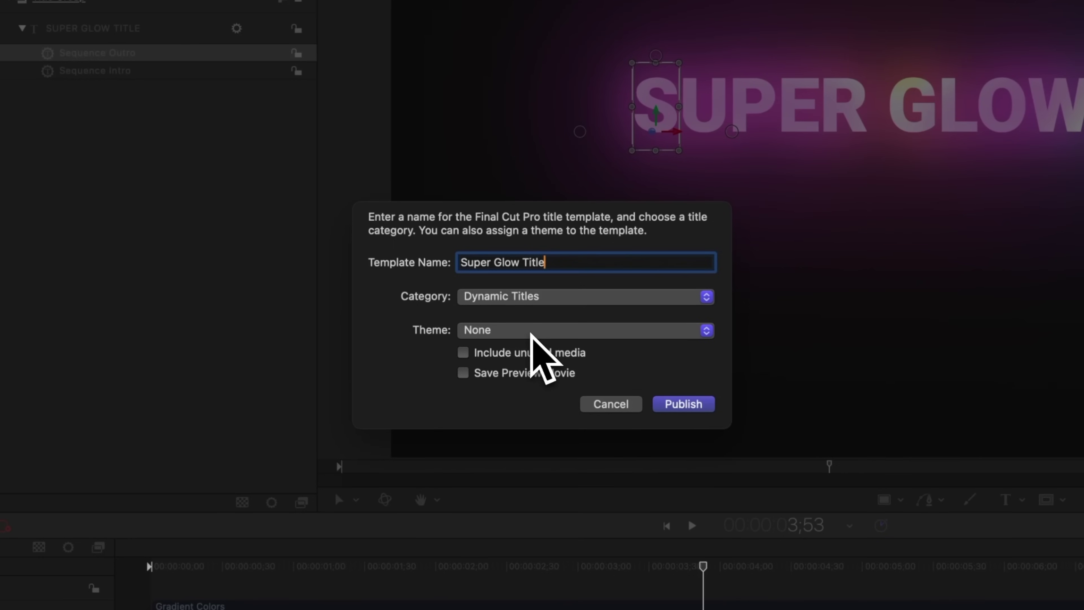
# Choose The Final Cut Bro theme and publish the title template
pyautogui.click(531, 331)
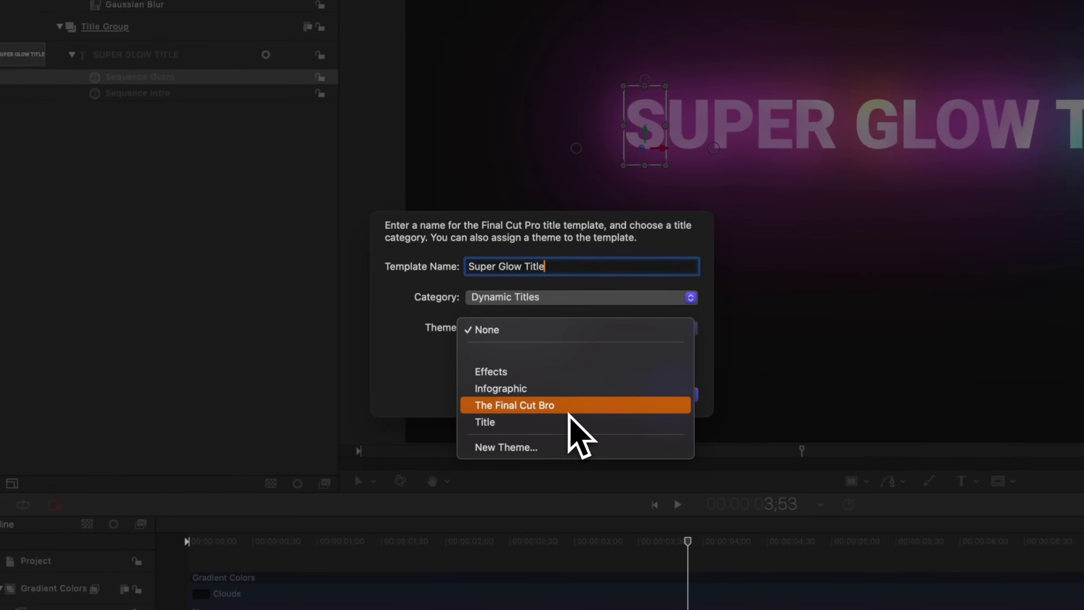
pyautogui.click(572, 416)
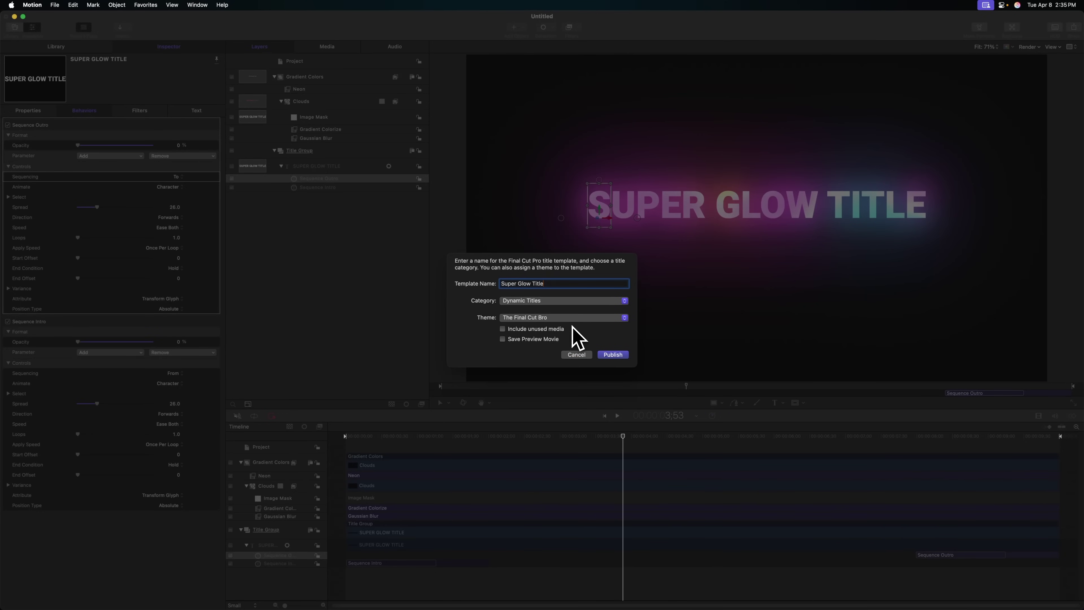
pyautogui.click(613, 355)
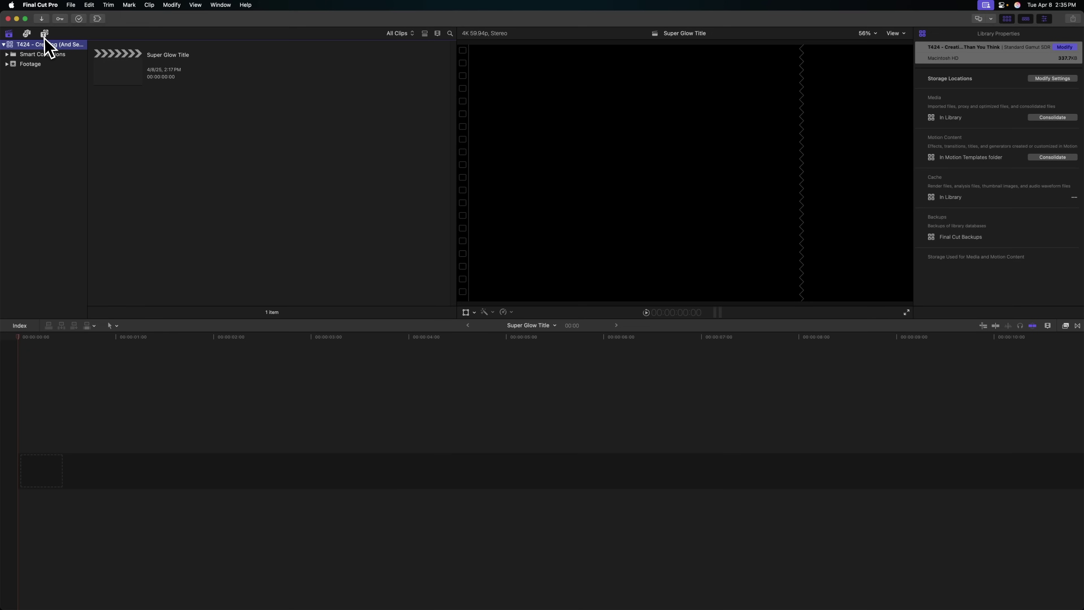
# Add the Super Glow Title from the Dynamic Titles category to the timeline
pyautogui.click(44, 34)
pyautogui.click(43, 180)
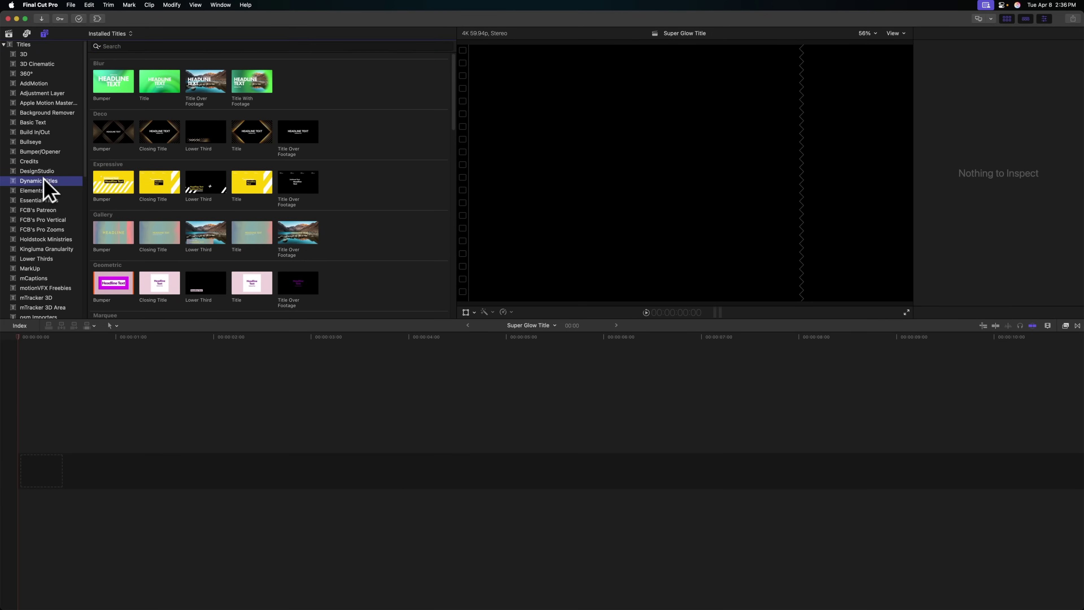
pyautogui.scroll(-15, 252, 119)
pyautogui.click(121, 294)
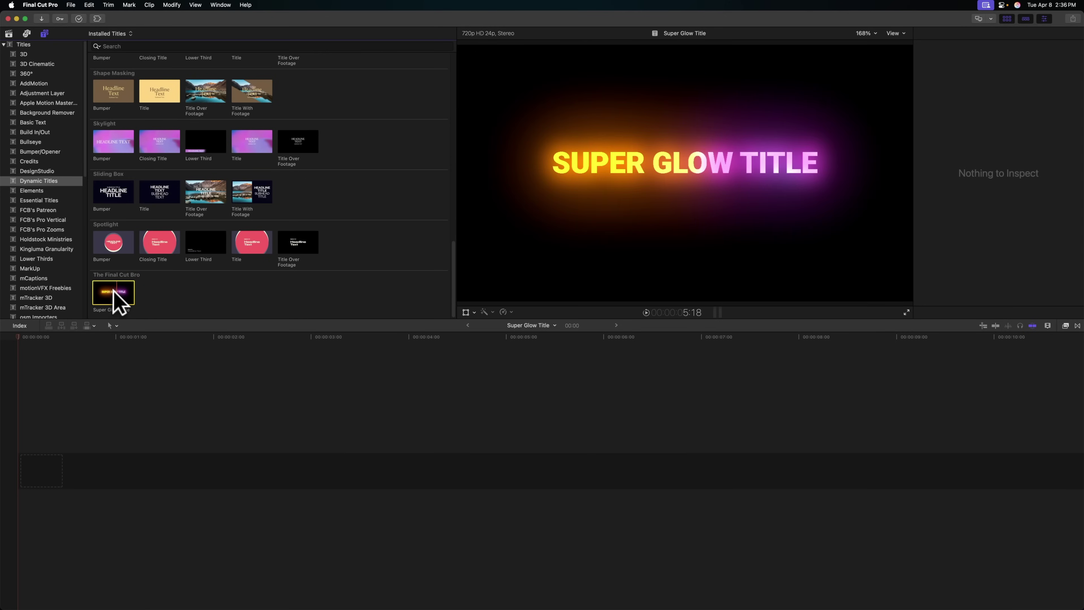
pyautogui.moveTo(113, 290); pyautogui.dragTo(120, 464)
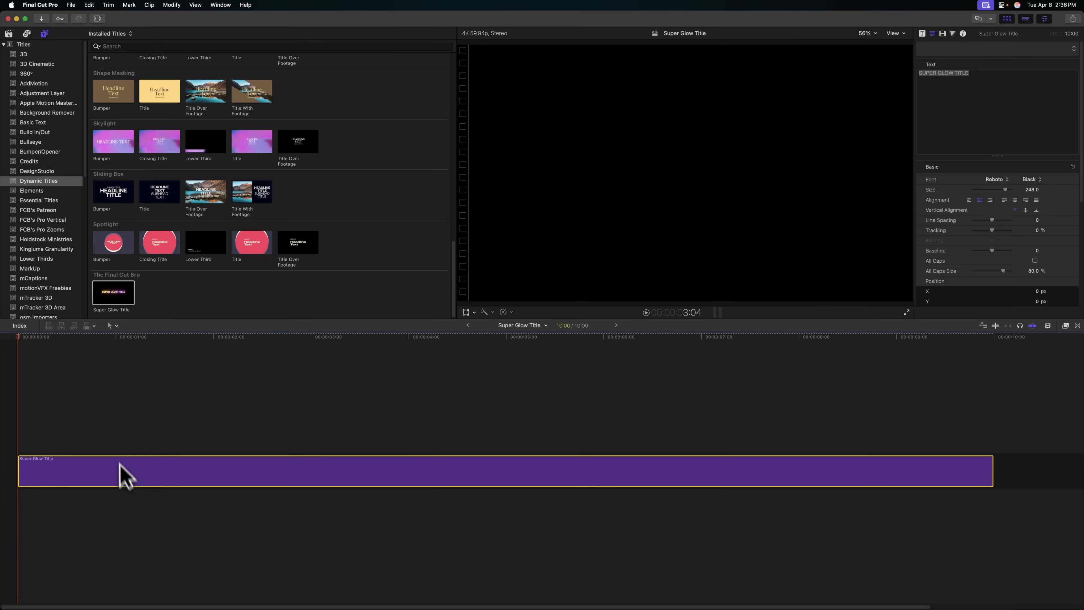
# Change the title text to SUBSCRIBE!, enlarge it, and reposition it in the frame
pyautogui.click(928, 92)
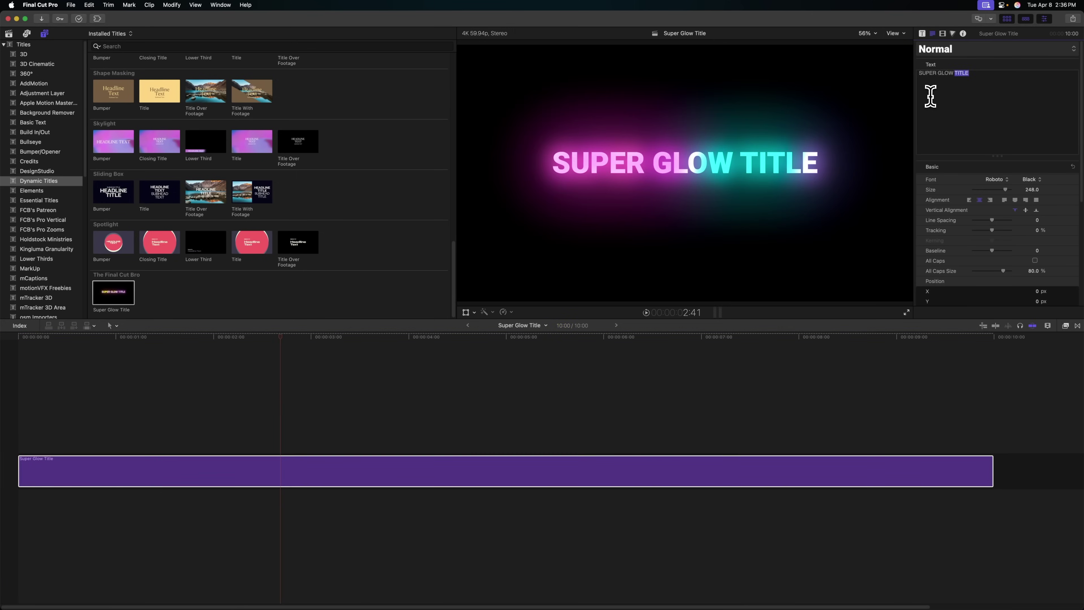
pyautogui.write('SUBSCRIBE!')
pyautogui.moveTo(1030, 192); pyautogui.dragTo(1030, 193)
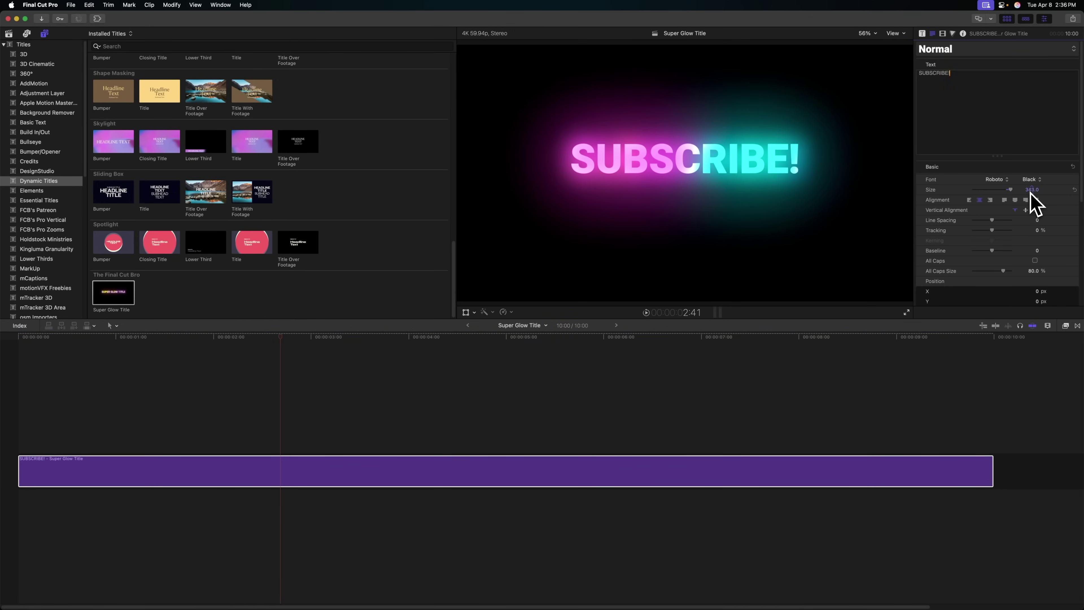
pyautogui.moveTo(754, 158)
pyautogui.mouseDown()
pyautogui.moveTo(726, 231)
pyautogui.moveTo(762, 141)
pyautogui.moveTo(709, 242)
pyautogui.moveTo(702, 150)
pyautogui.moveTo(737, 164)
pyautogui.mouseUp()
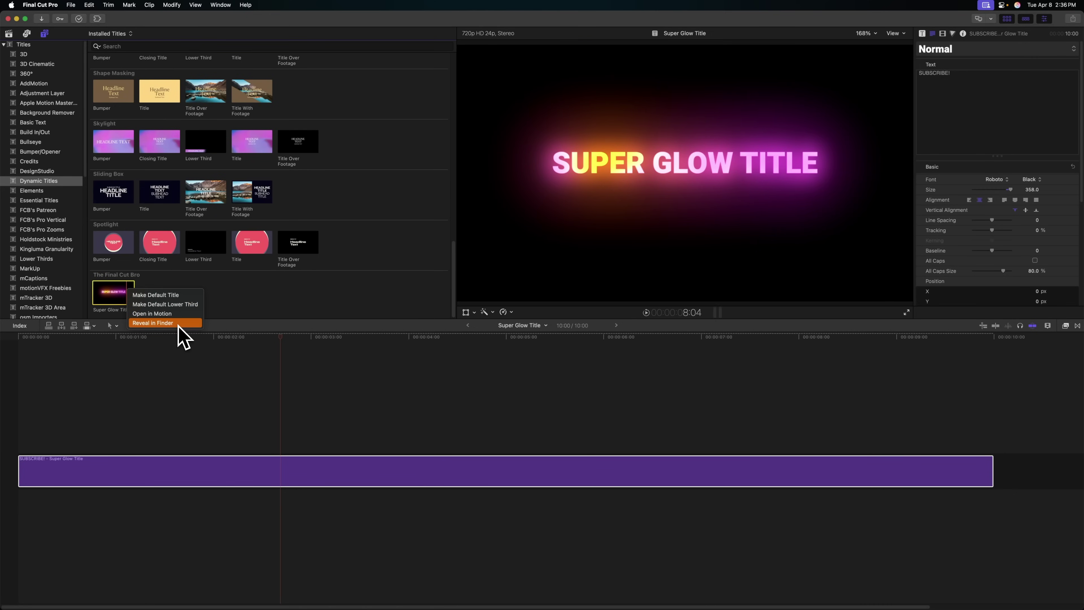
# Reveal the published template's files in Finder and preview its large.png and small.png thumbnails
pyautogui.click(162, 322)
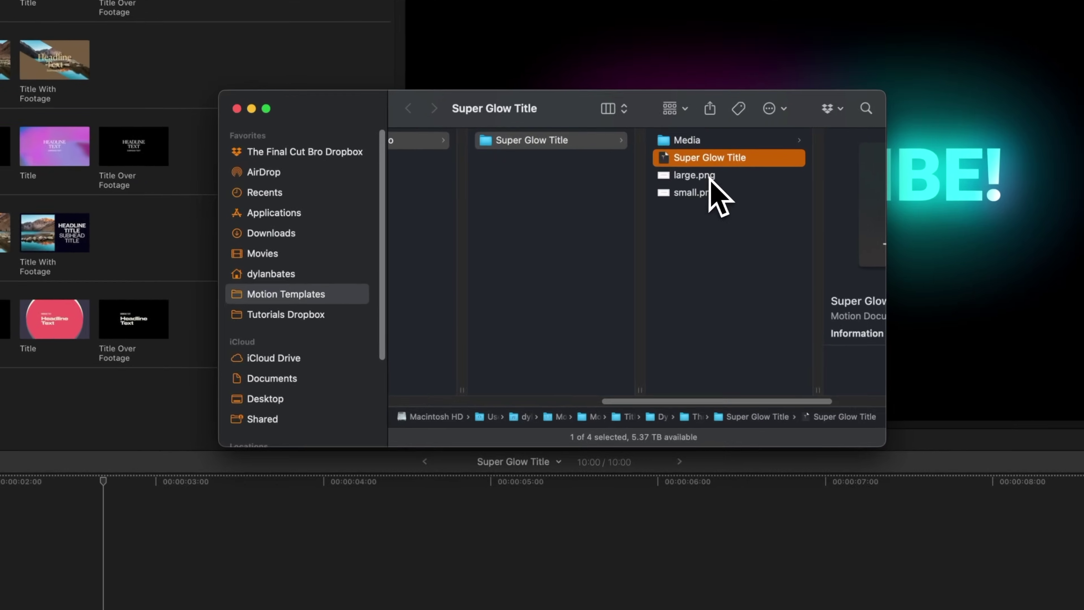
pyautogui.click(597, 158)
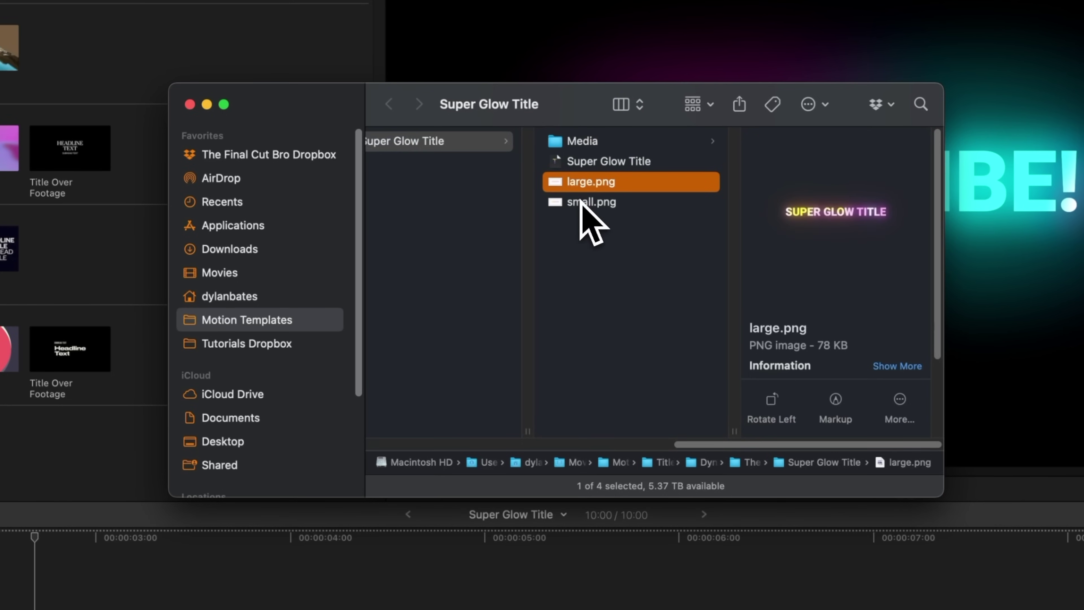
pyautogui.click(589, 202)
pyautogui.hscroll(-5, 585, 239)
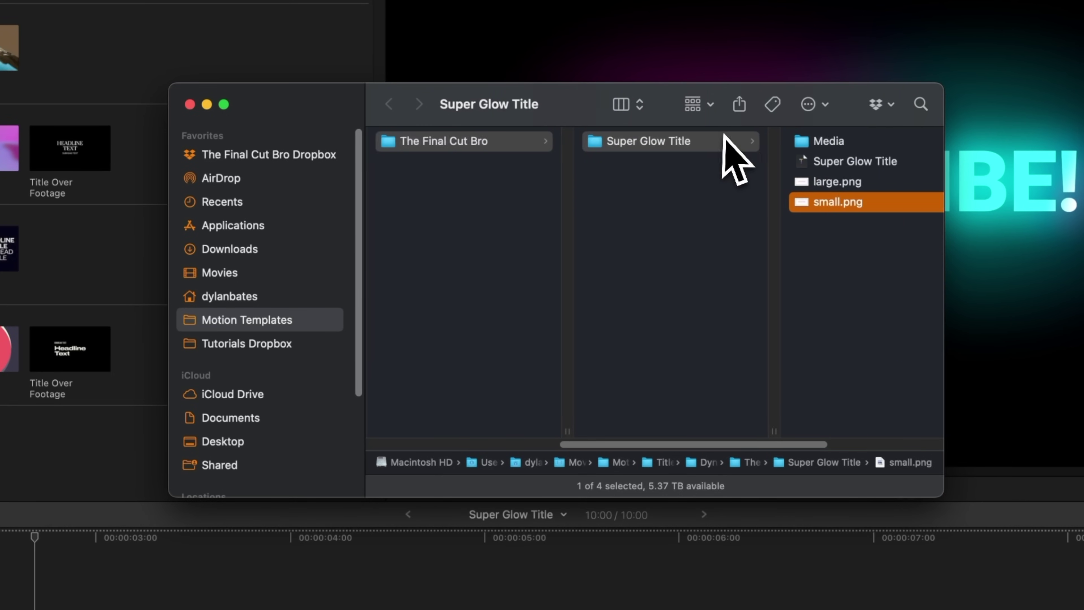
pyautogui.hscroll(-10, 723, 135)
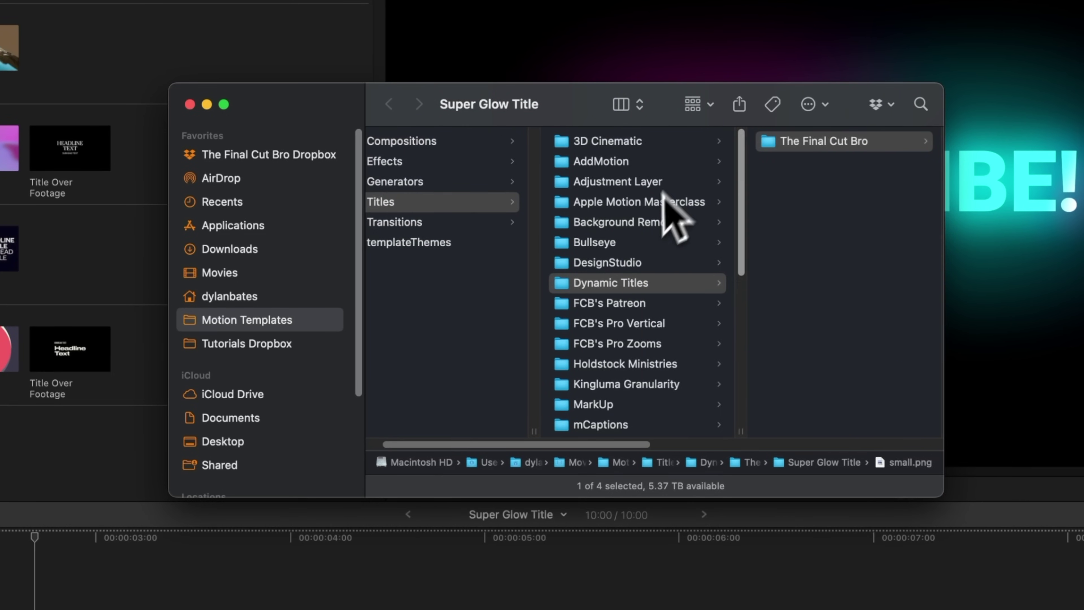
# Compress the Dynamic Titles folder into Dynamic Titles.zip
pyautogui.click(653, 282)
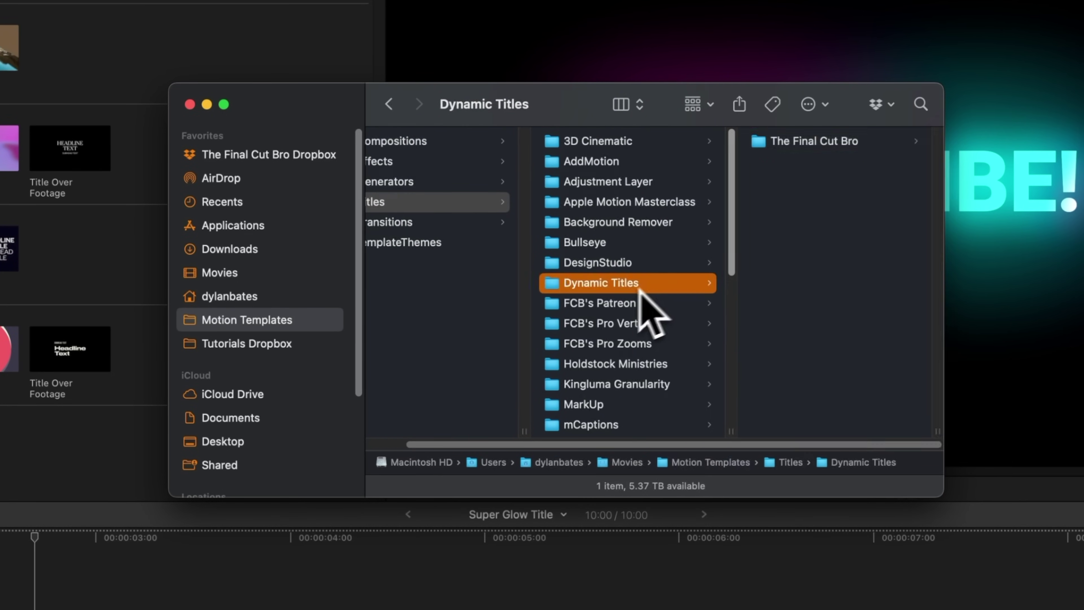
pyautogui.click(594, 303)
pyautogui.click(612, 283)
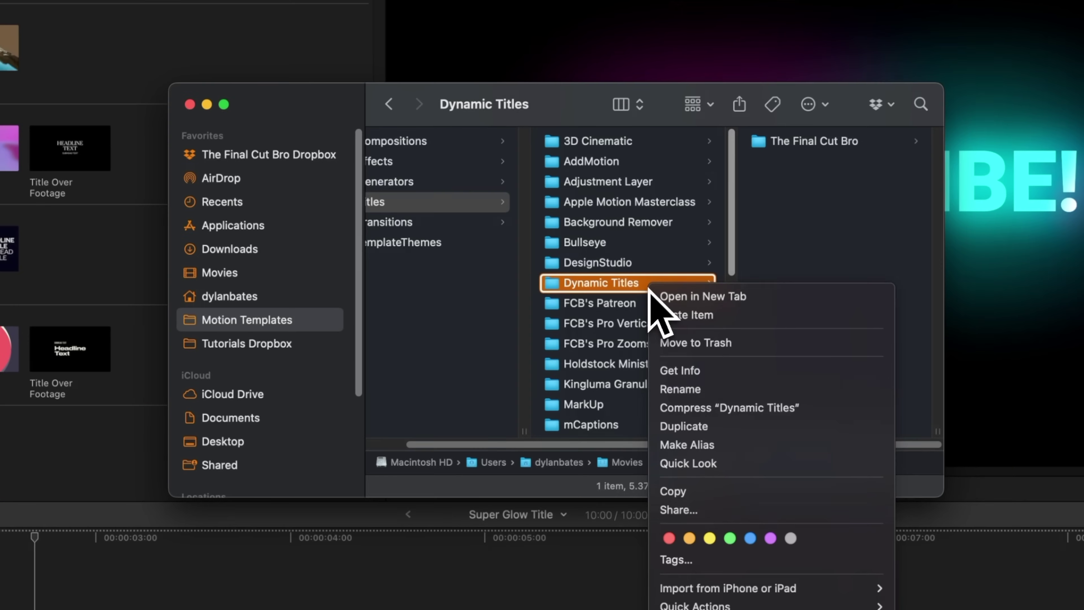
pyautogui.click(708, 407)
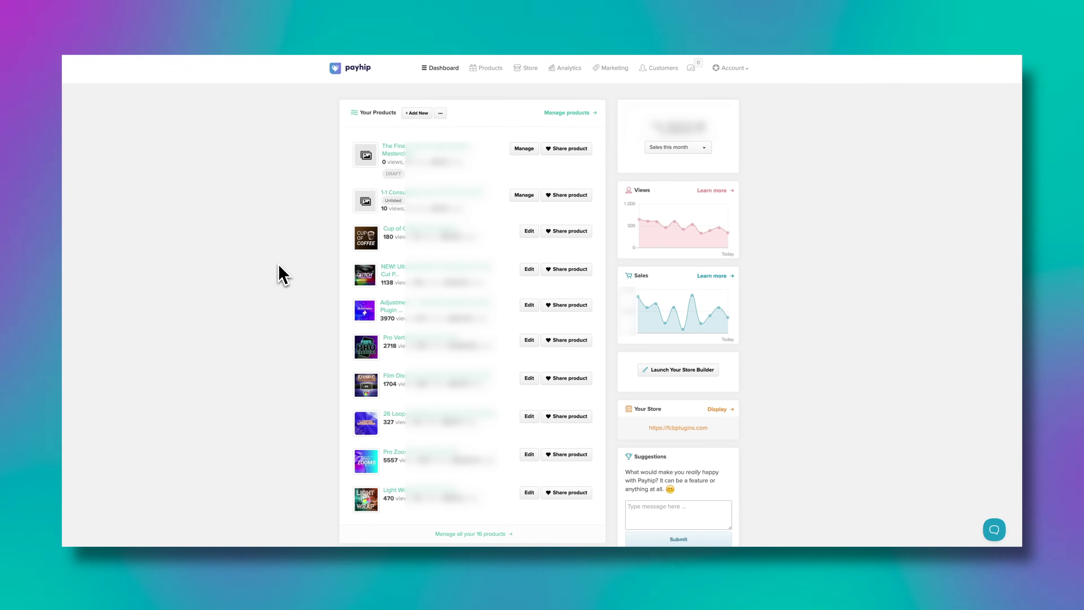
# Create a new Payhip digital product and upload Dynamic Titles.zip as its product file
pyautogui.click(417, 112)
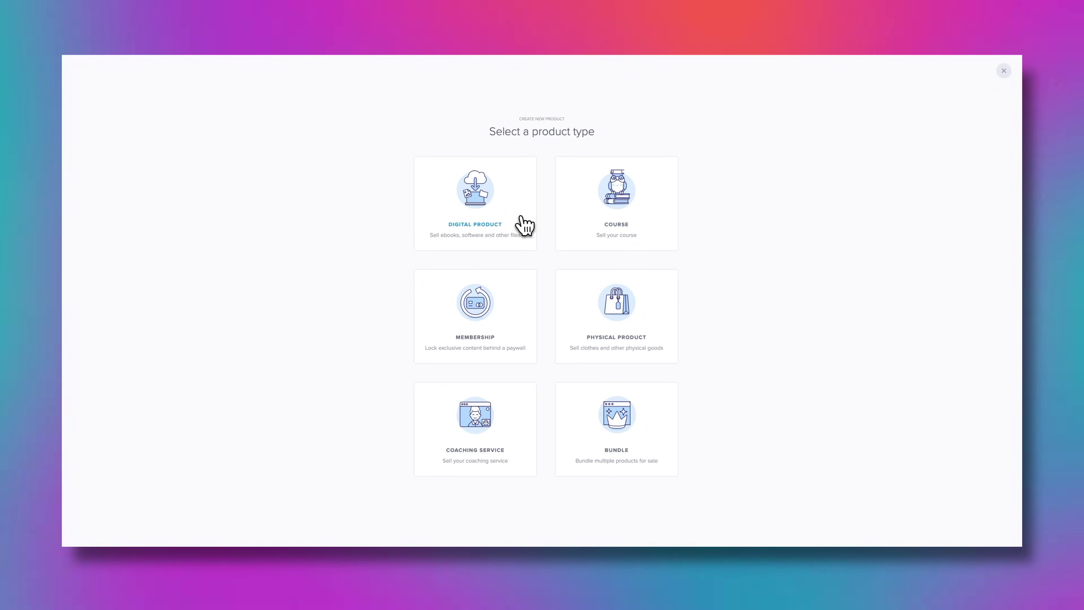
pyautogui.click(533, 237)
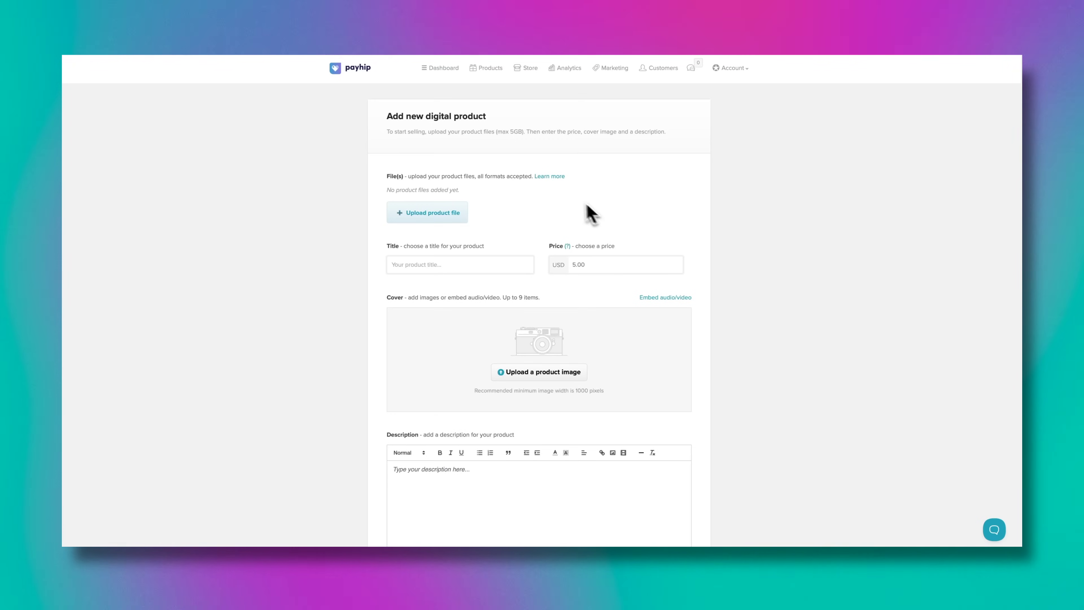
pyautogui.click(439, 216)
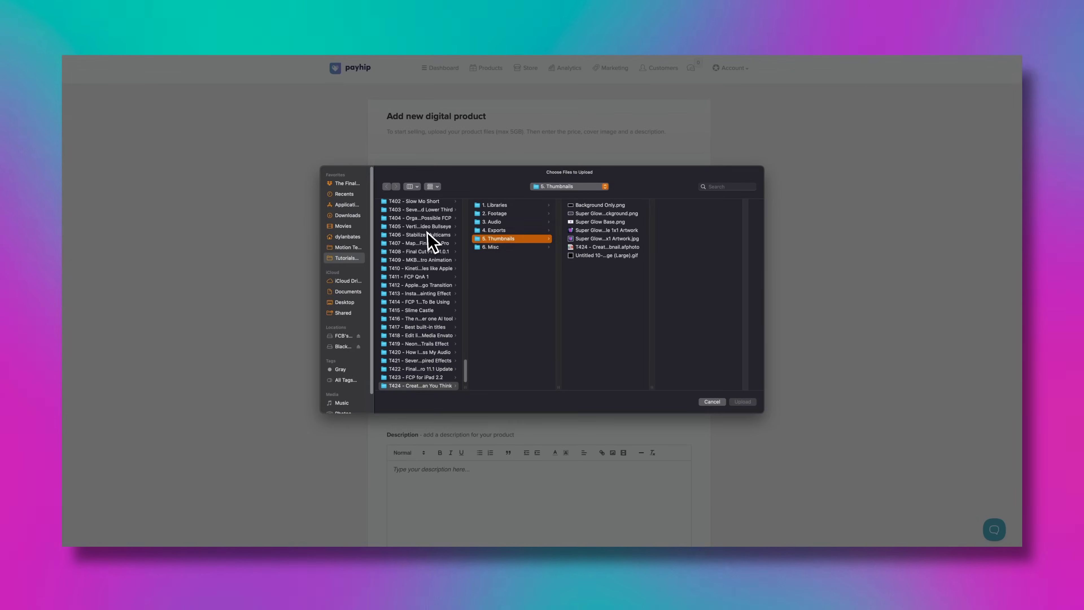
pyautogui.click(408, 206)
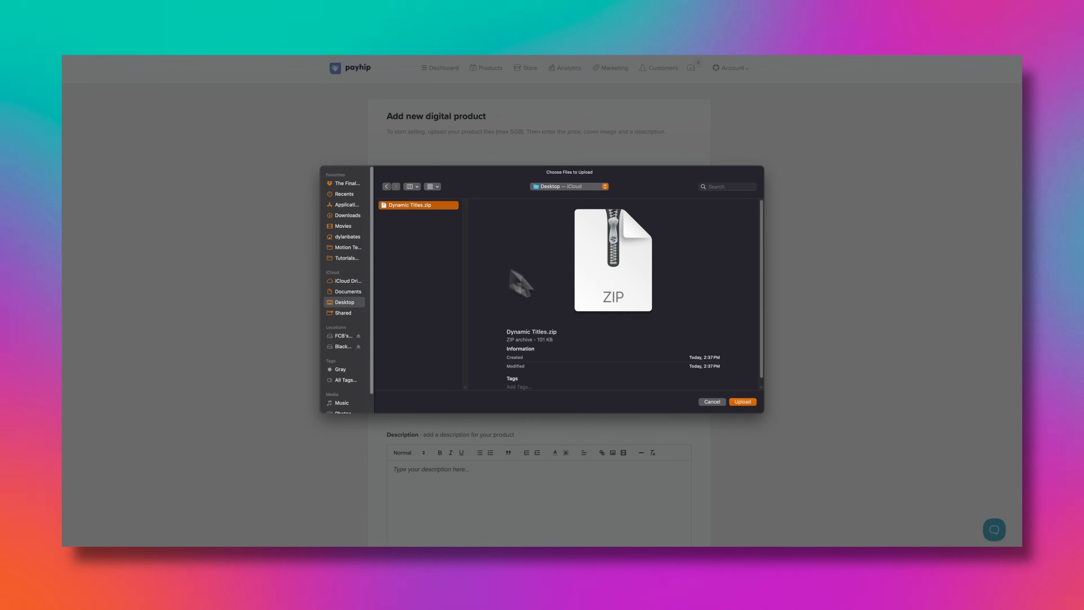
pyautogui.click(741, 402)
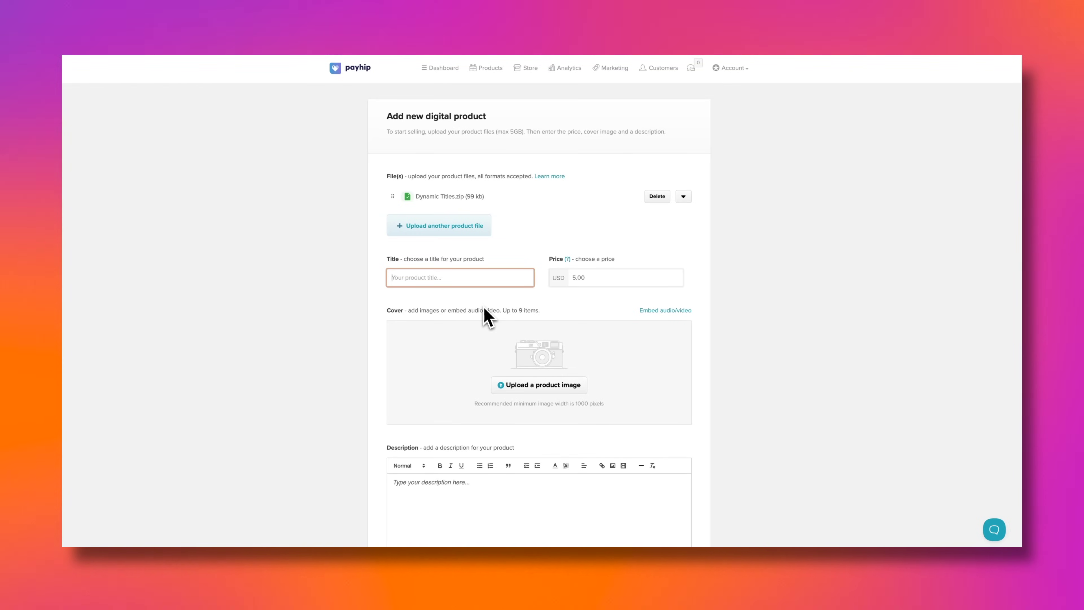
# Title the product 'Super Glow Title' and set its price to 5.00+
pyautogui.write('Super Gl')
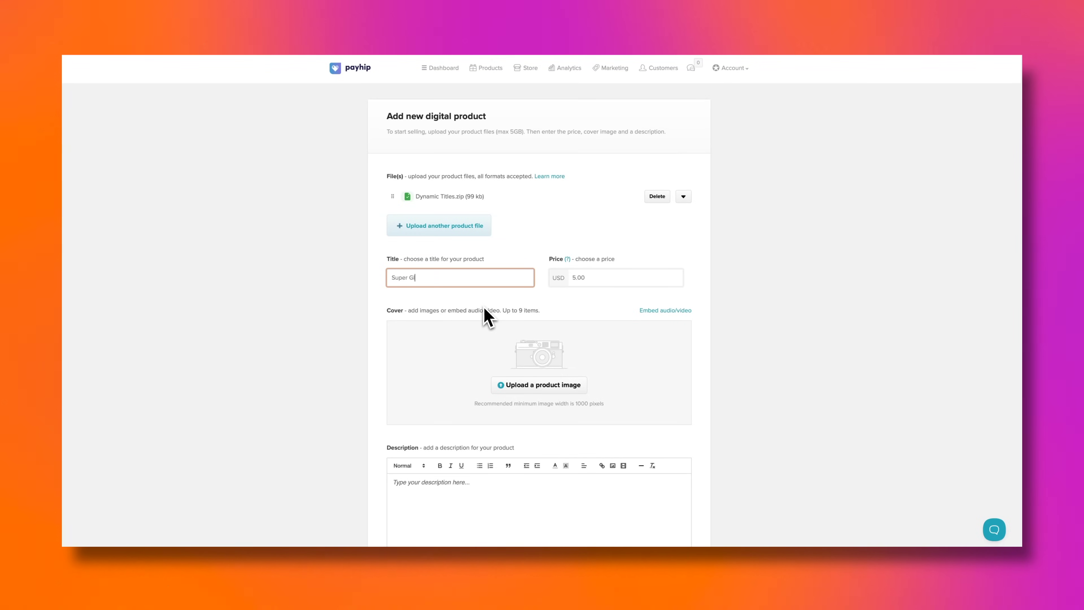
pyautogui.write('ow Title')
pyautogui.click(608, 277)
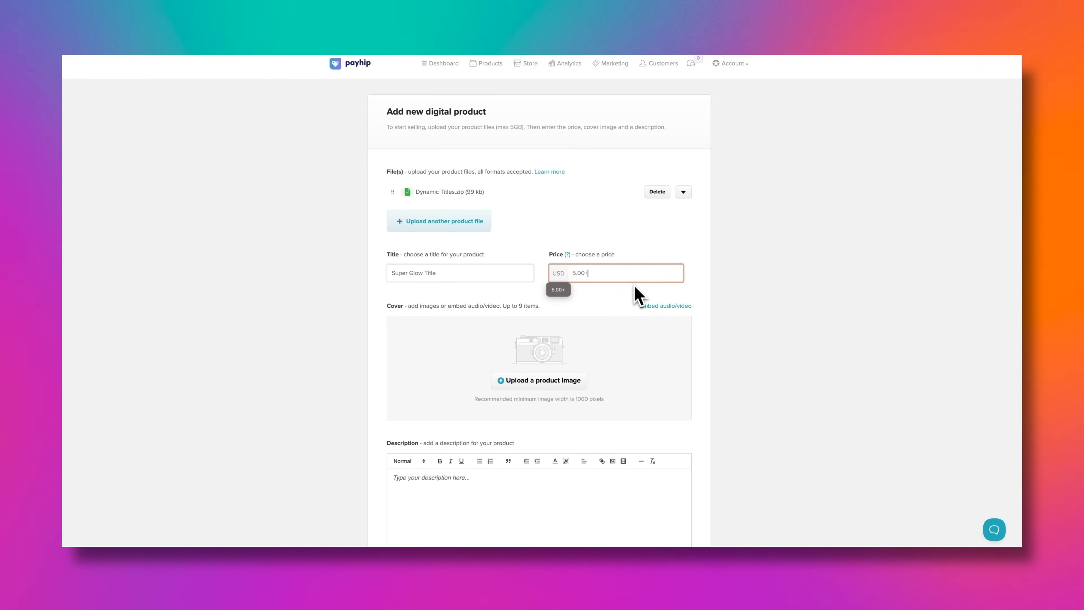
pyautogui.scroll(-3, 636, 294)
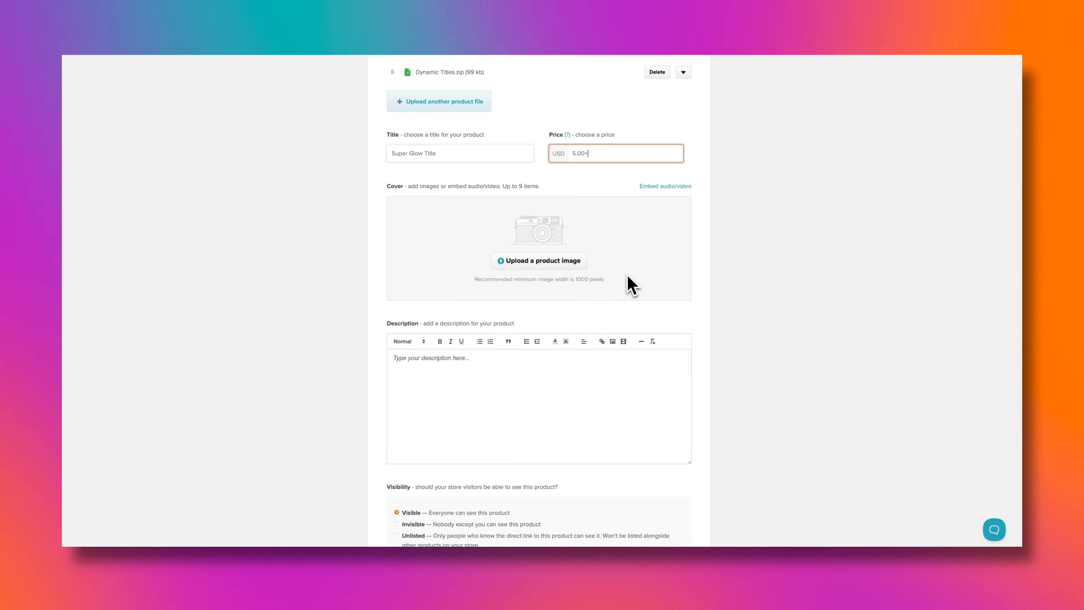
# Upload Super Glow Title 1x1 Artwork.jpg as the cover and write the 'Level up your videos…' description
pyautogui.click(550, 261)
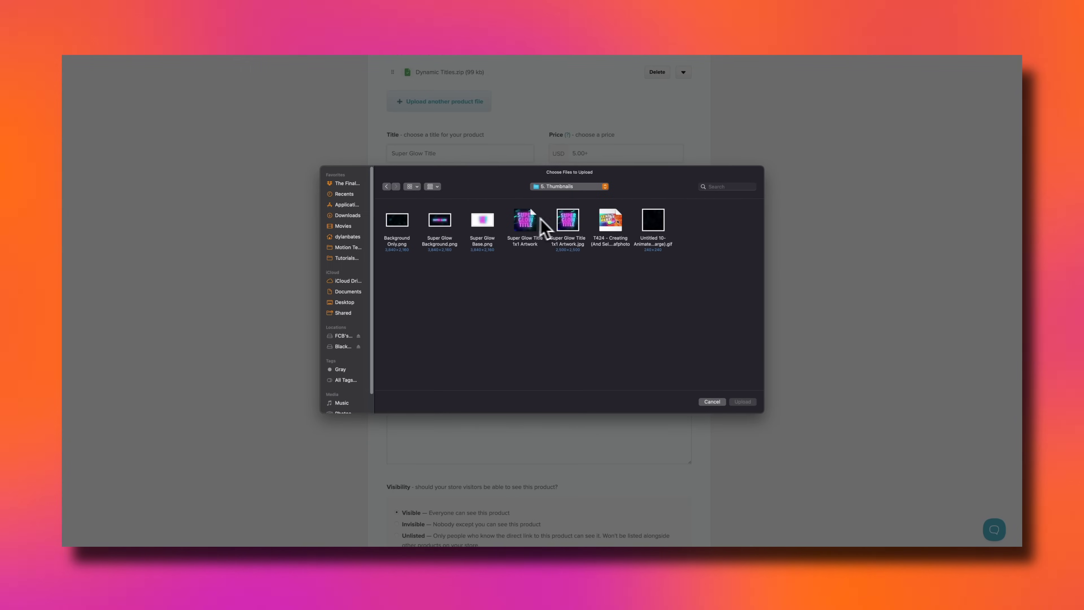
pyautogui.doubleClick(563, 223)
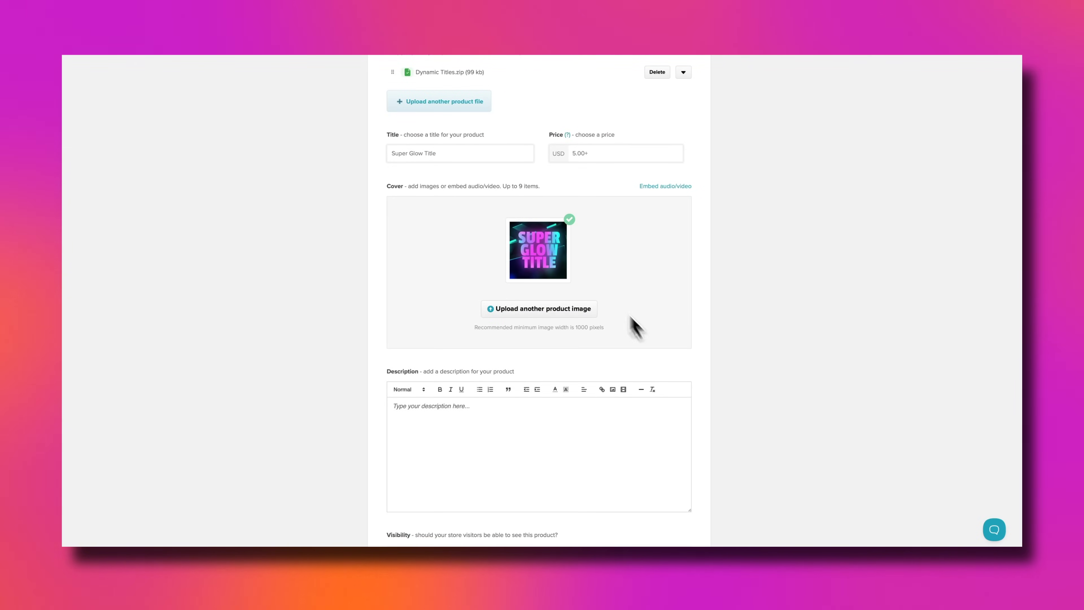
pyautogui.scroll(-3, 556, 273)
pyautogui.click(515, 314)
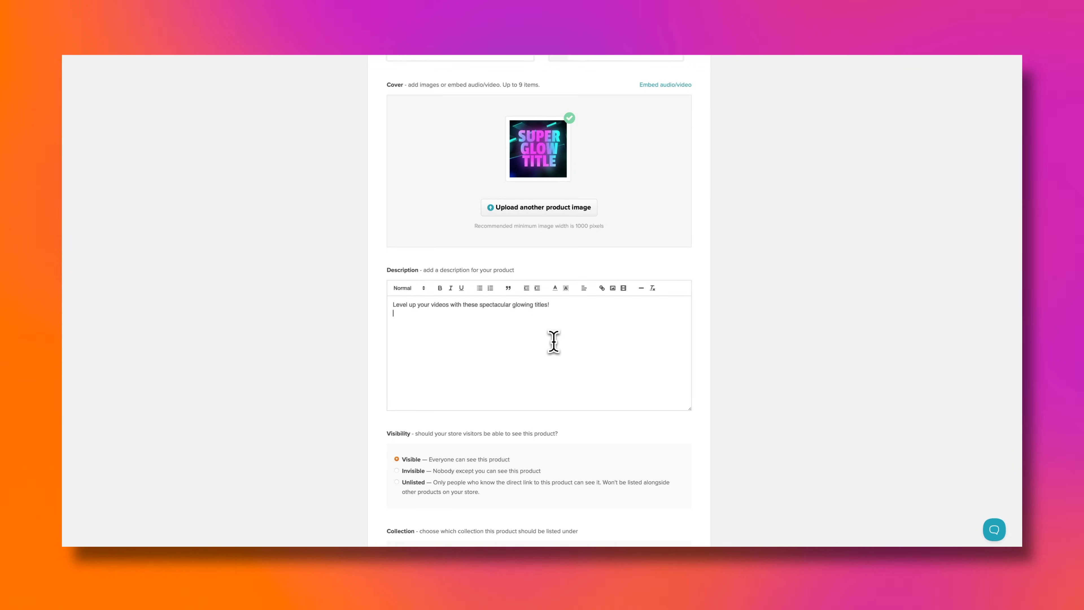
pyautogui.click(612, 288)
# Upload the Super Glow Title image and insert it beneath the product description text
pyautogui.click(548, 131)
pyautogui.click(753, 406)
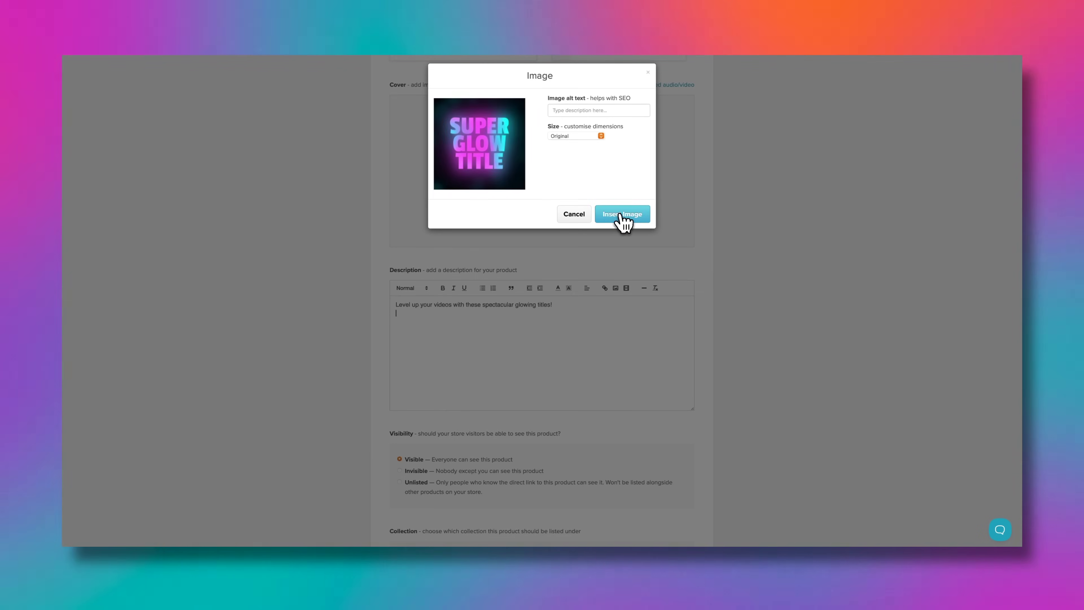
pyautogui.click(621, 215)
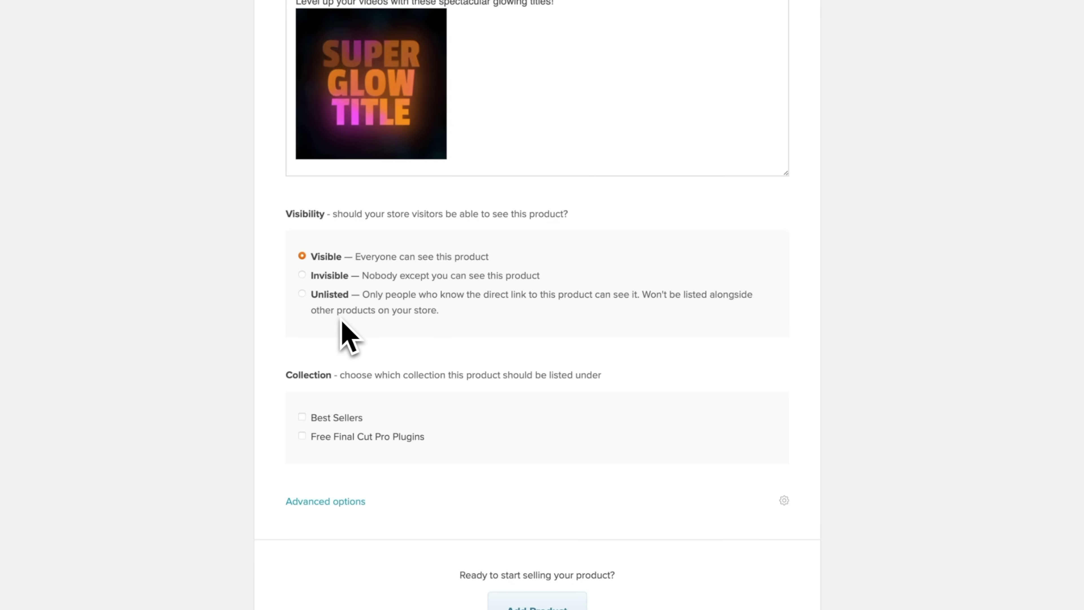
# Add Super Glow Title as a new product from the bottom of the form
pyautogui.scroll(-1, 311, 389)
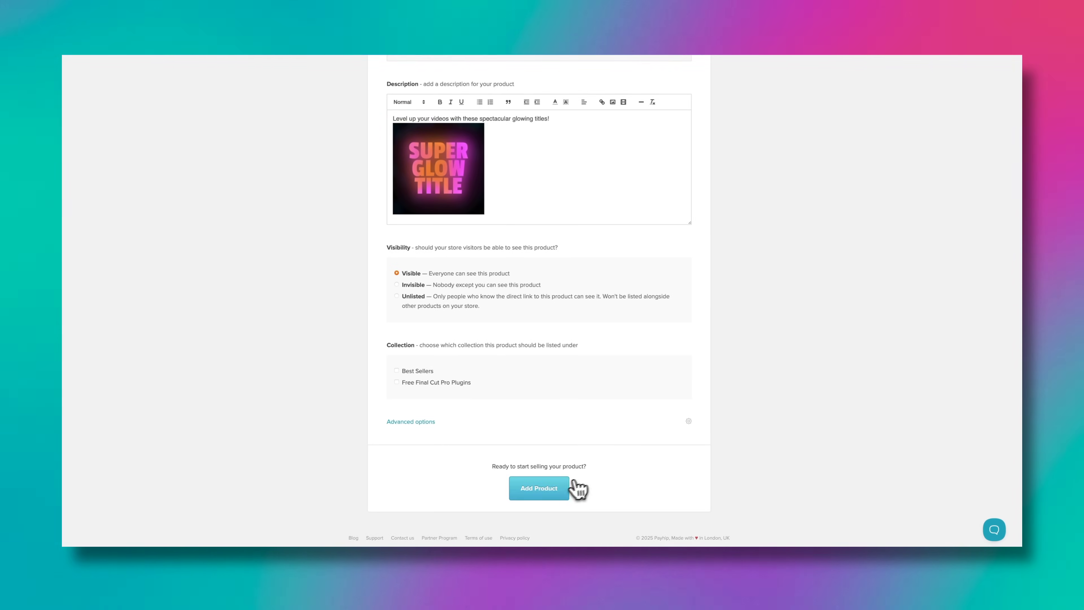
pyautogui.click(557, 488)
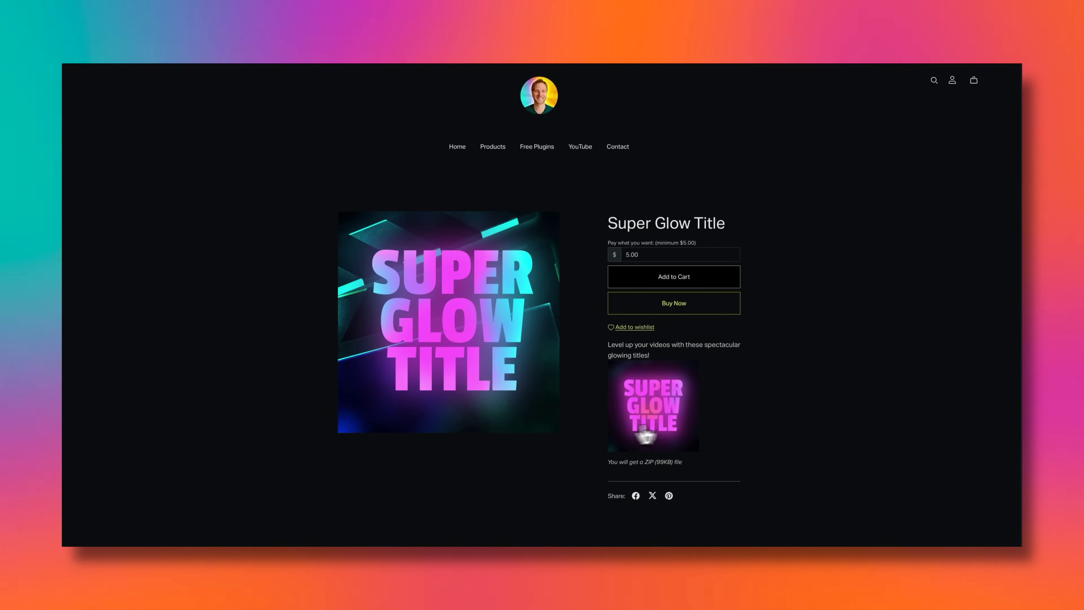
# Review the live page's $5.00 price, description and ZIP file note, then return to the store home
pyautogui.scroll(-1, 701, 408)
pyautogui.scroll(-2, 699, 408)
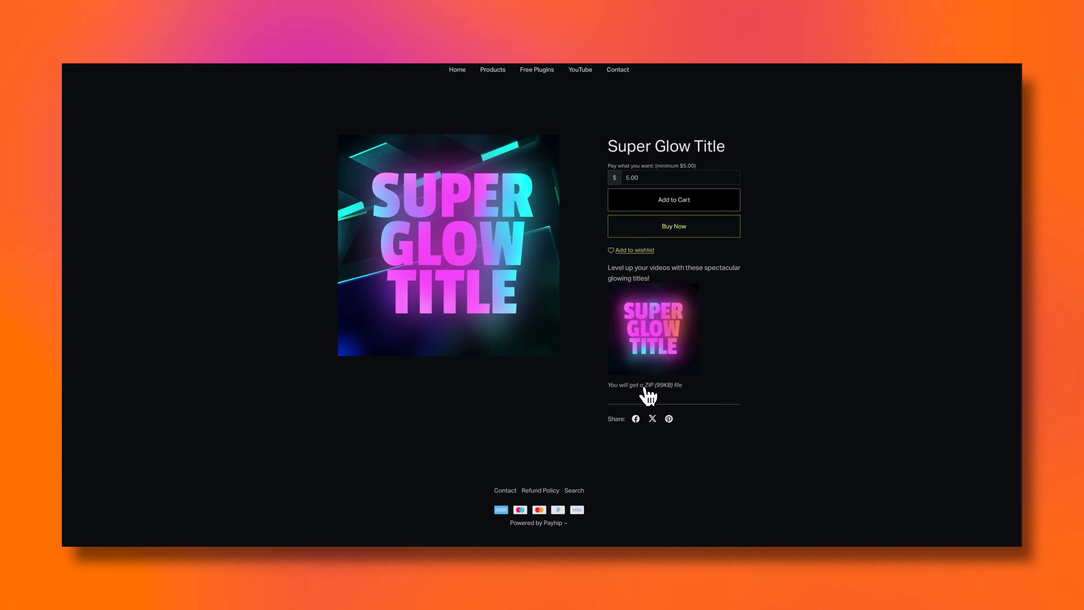
pyautogui.moveTo(646, 384); pyautogui.dragTo(607, 384)
pyautogui.click(735, 469)
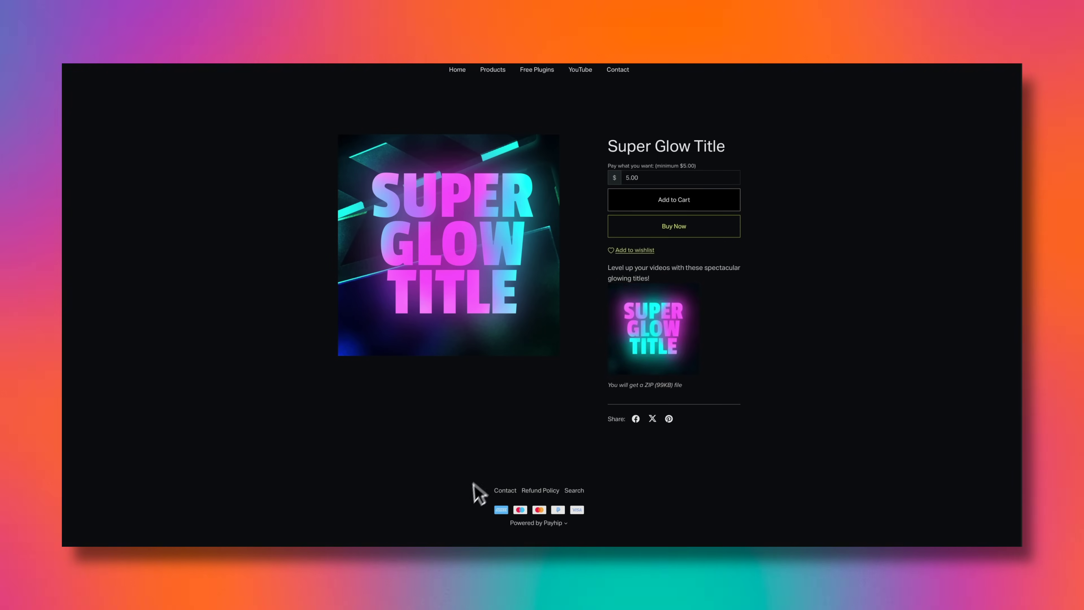
pyautogui.scroll(3, 617, 496)
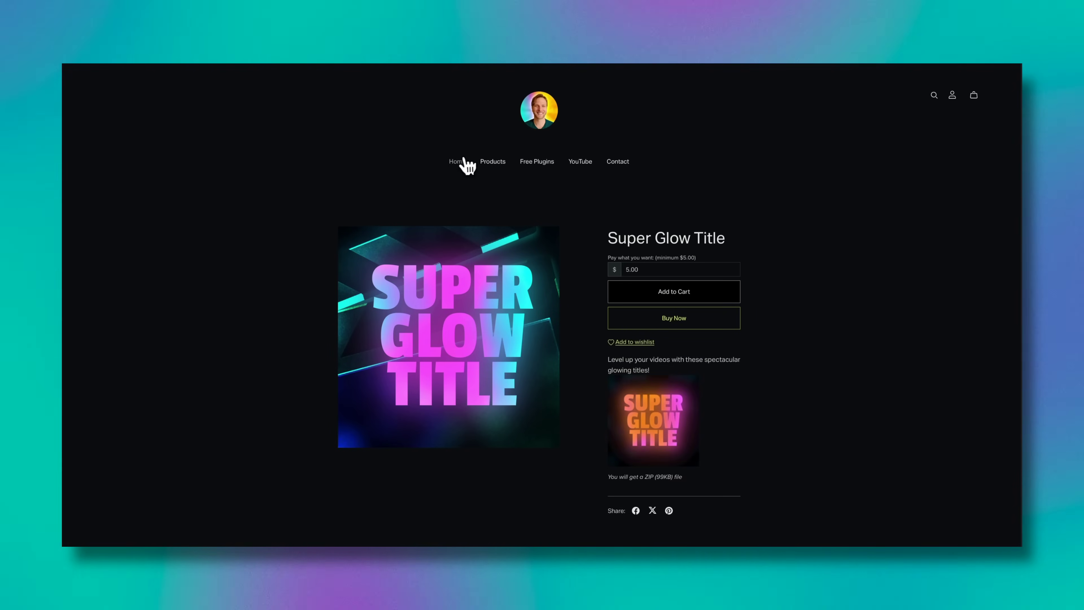
pyautogui.click(465, 161)
# Open the full store product list and check that Super Glow Title is listed at $5.00+
pyautogui.scroll(-2, 537, 307)
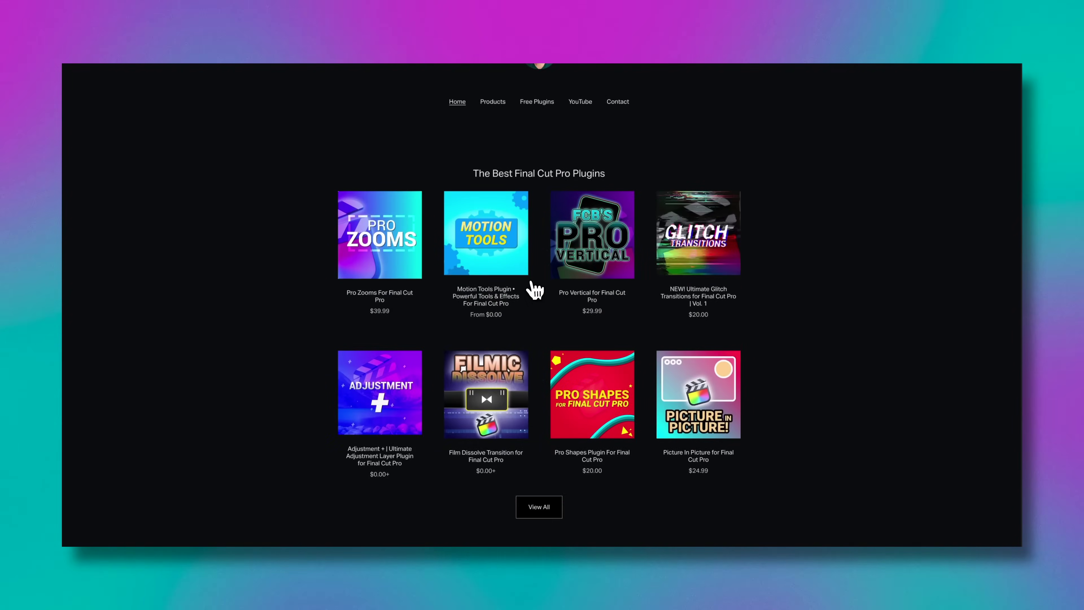
pyautogui.scroll(-2, 533, 290)
pyautogui.click(539, 439)
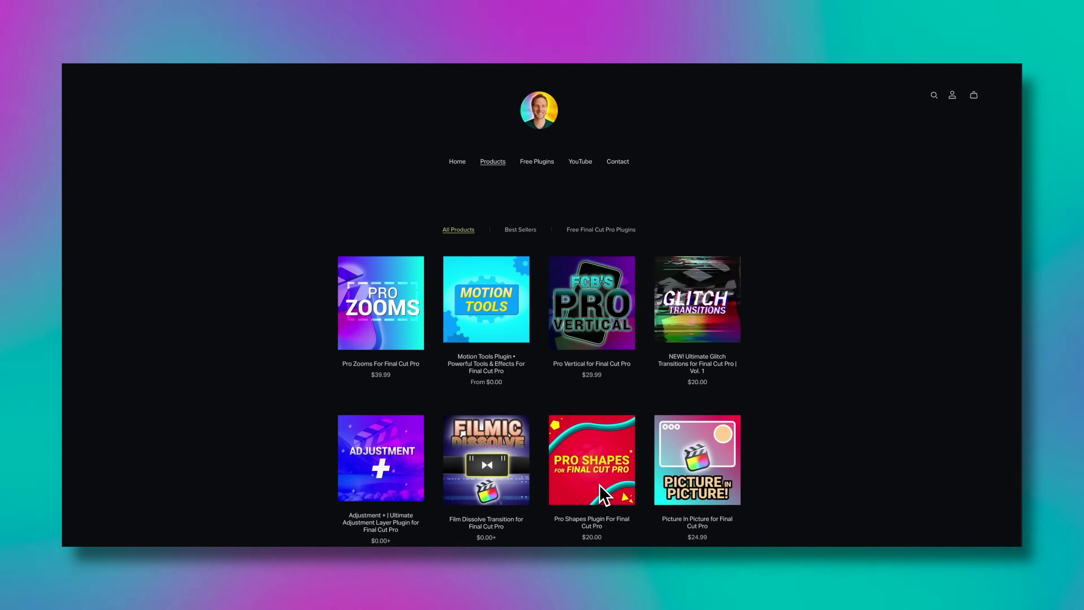
pyautogui.scroll(-10, 537, 427)
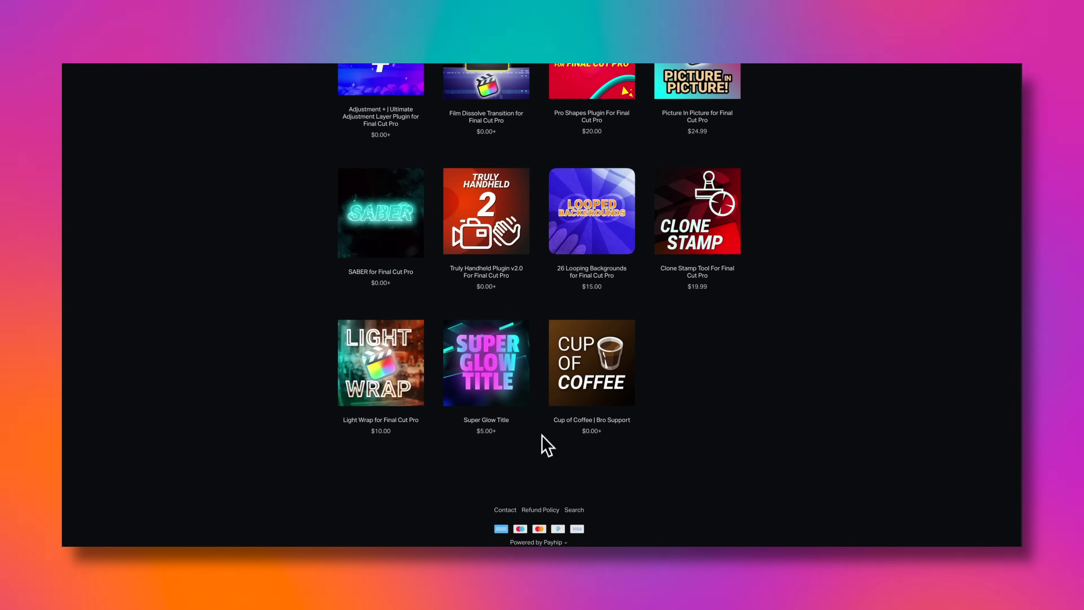
pyautogui.scroll(10, 537, 448)
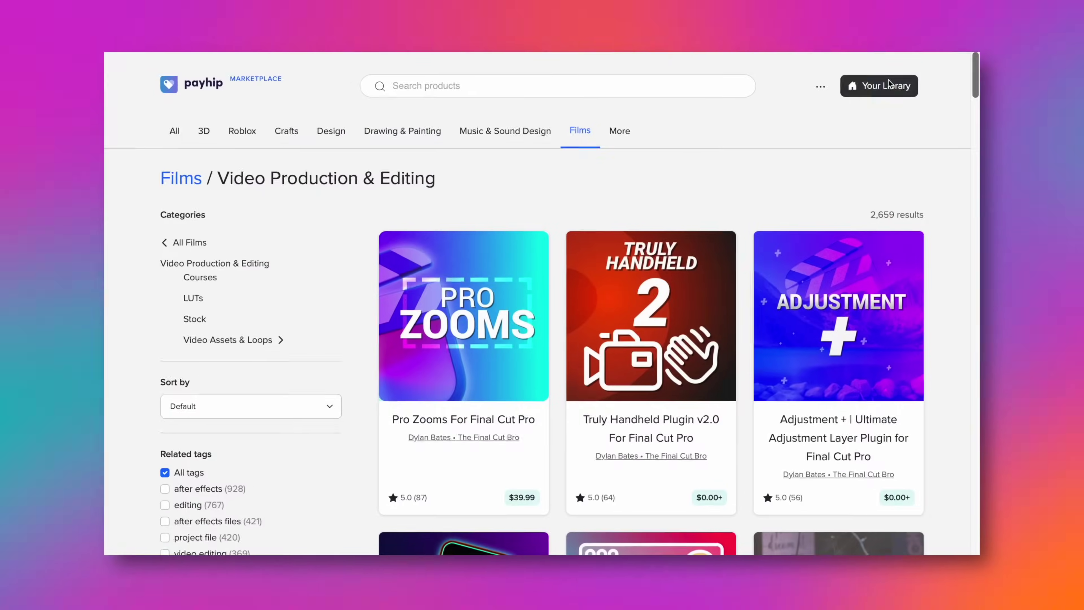
pyautogui.scroll(-2, 921, 68)
pyautogui.scroll(-7, 927, 77)
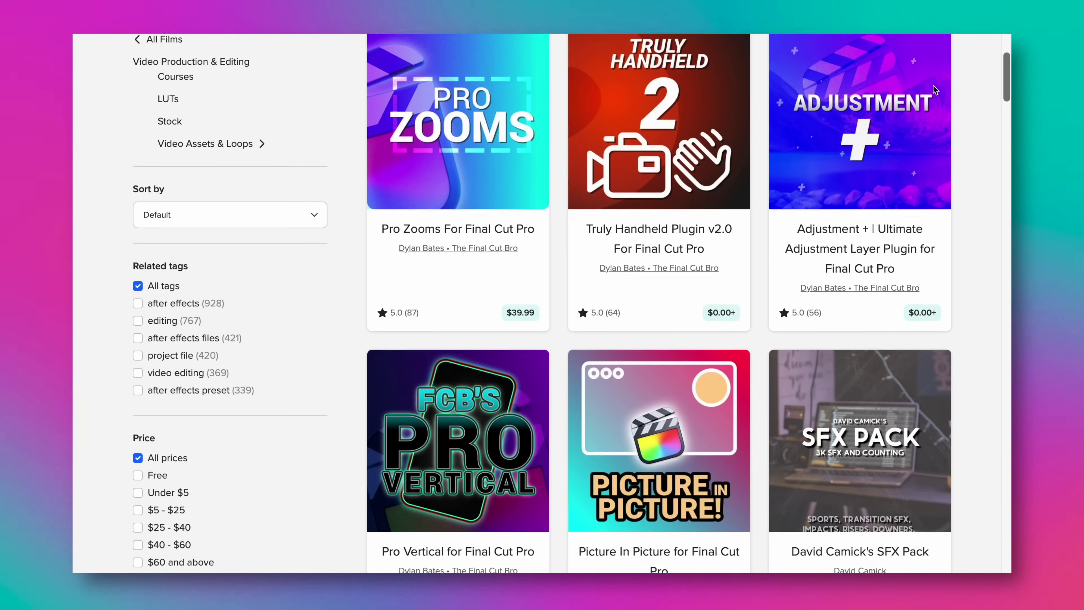
pyautogui.scroll(-7, 961, 107)
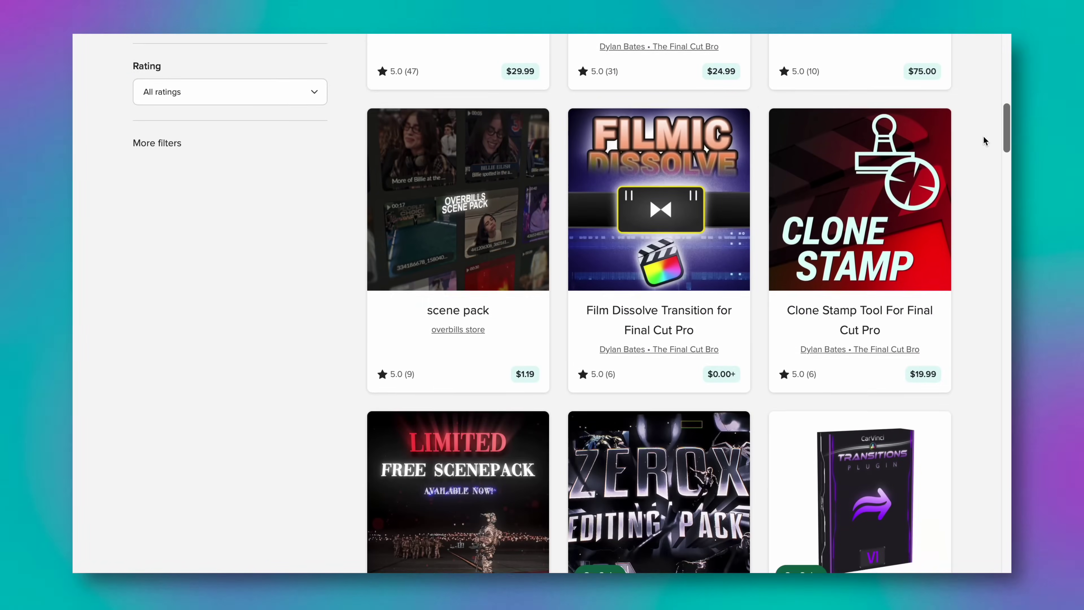
pyautogui.scroll(-5, 983, 136)
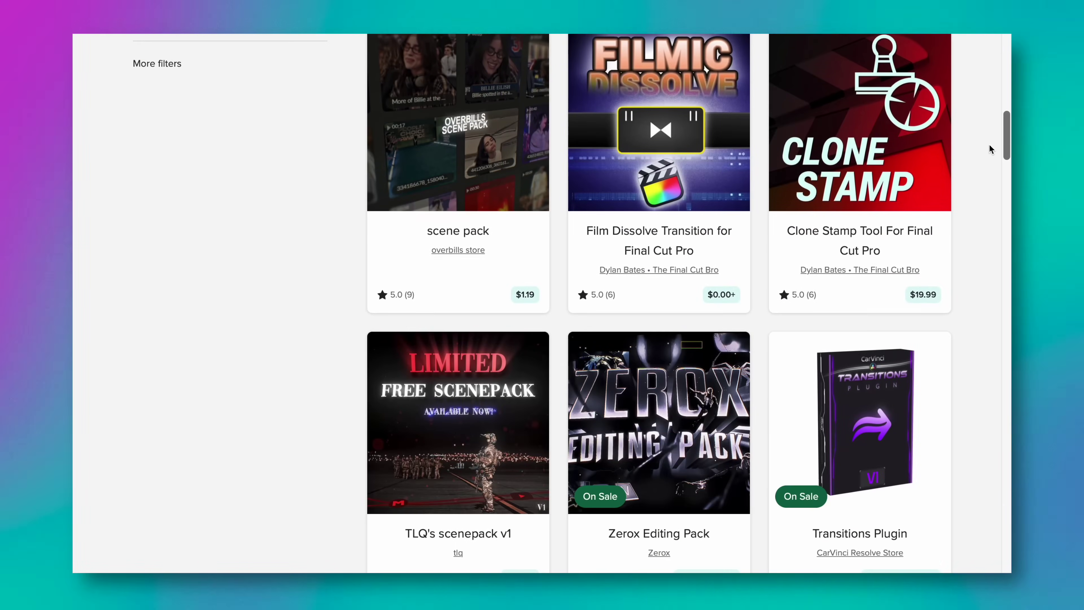